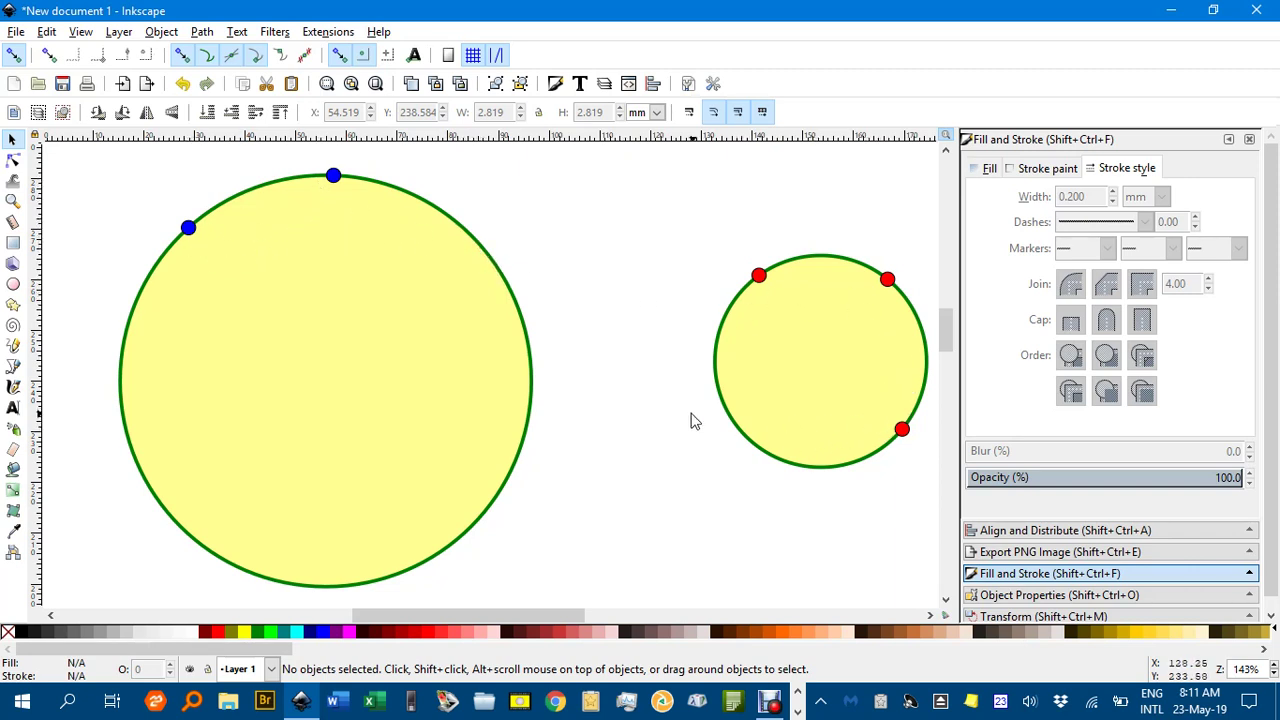
Scroll to the two blue points and enable snapping to paths, path intersections and cusp nodes
{"action": "scroll", "coordinate": [615, 388], "scroll_direction": "down", "scroll_amount": 10}
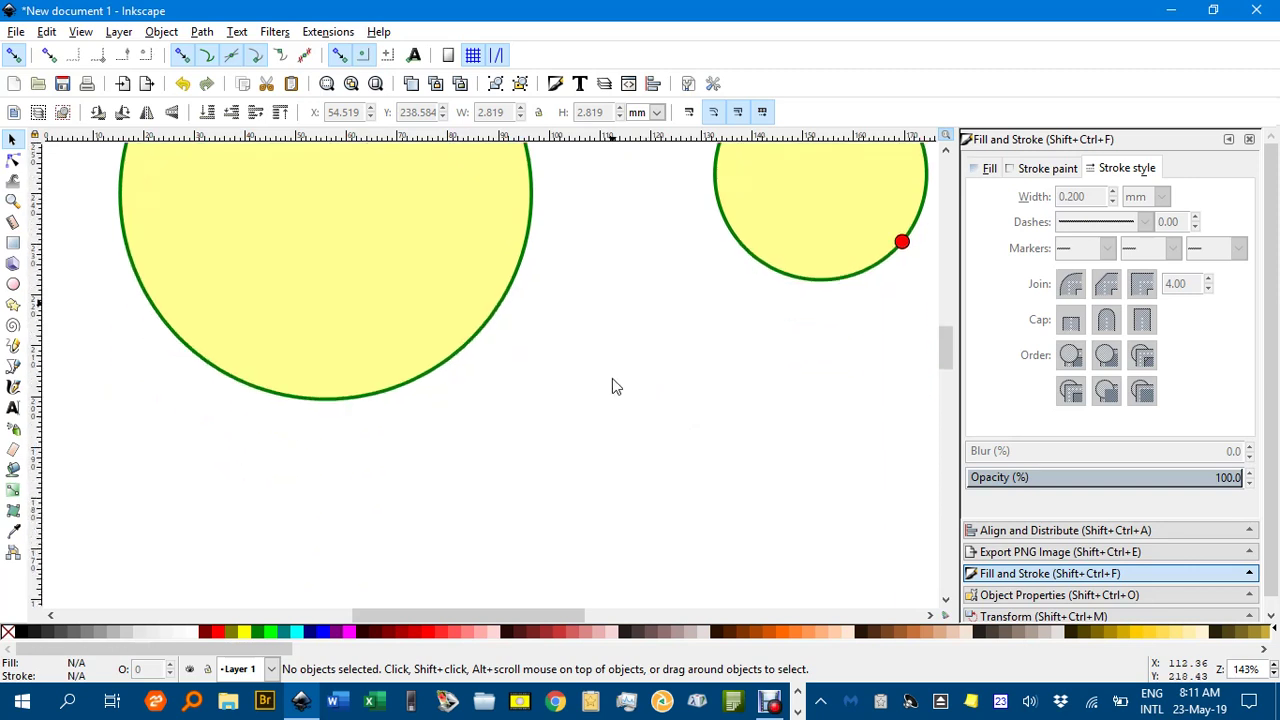
{"action": "scroll", "coordinate": [600, 382], "scroll_direction": "down", "scroll_amount": 2}
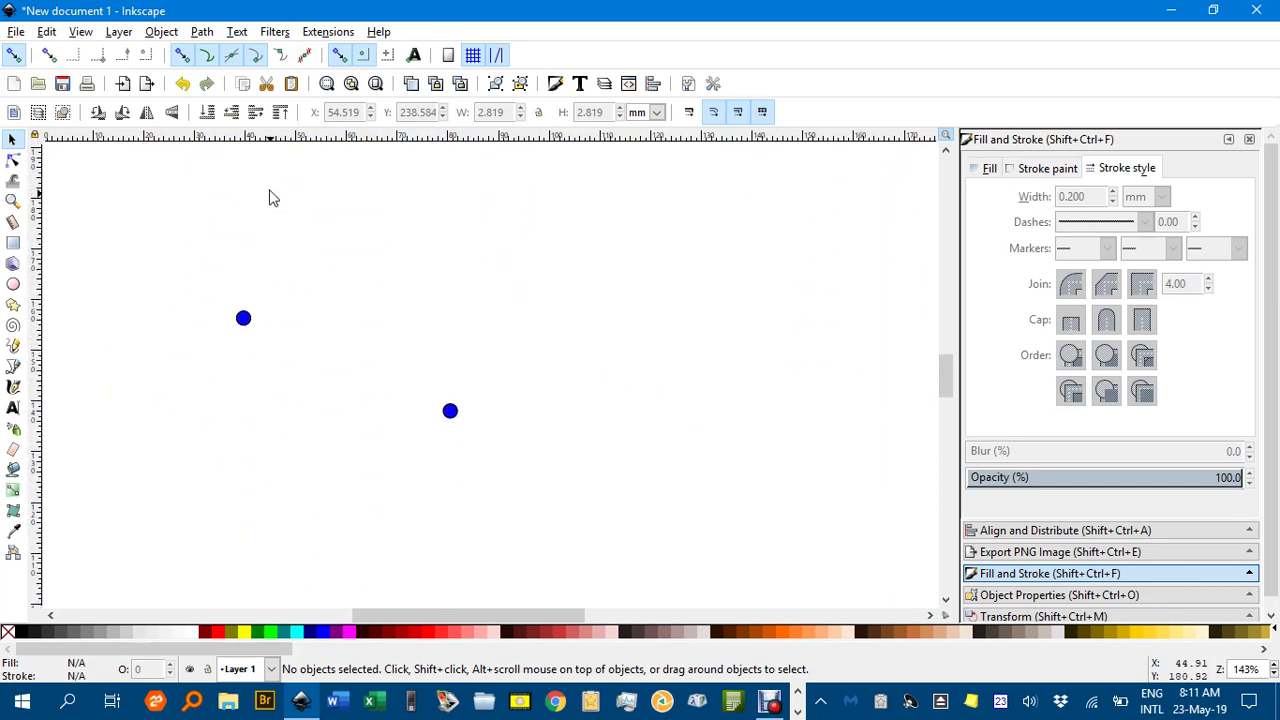
{"action": "left_click", "coordinate": [206, 56]}
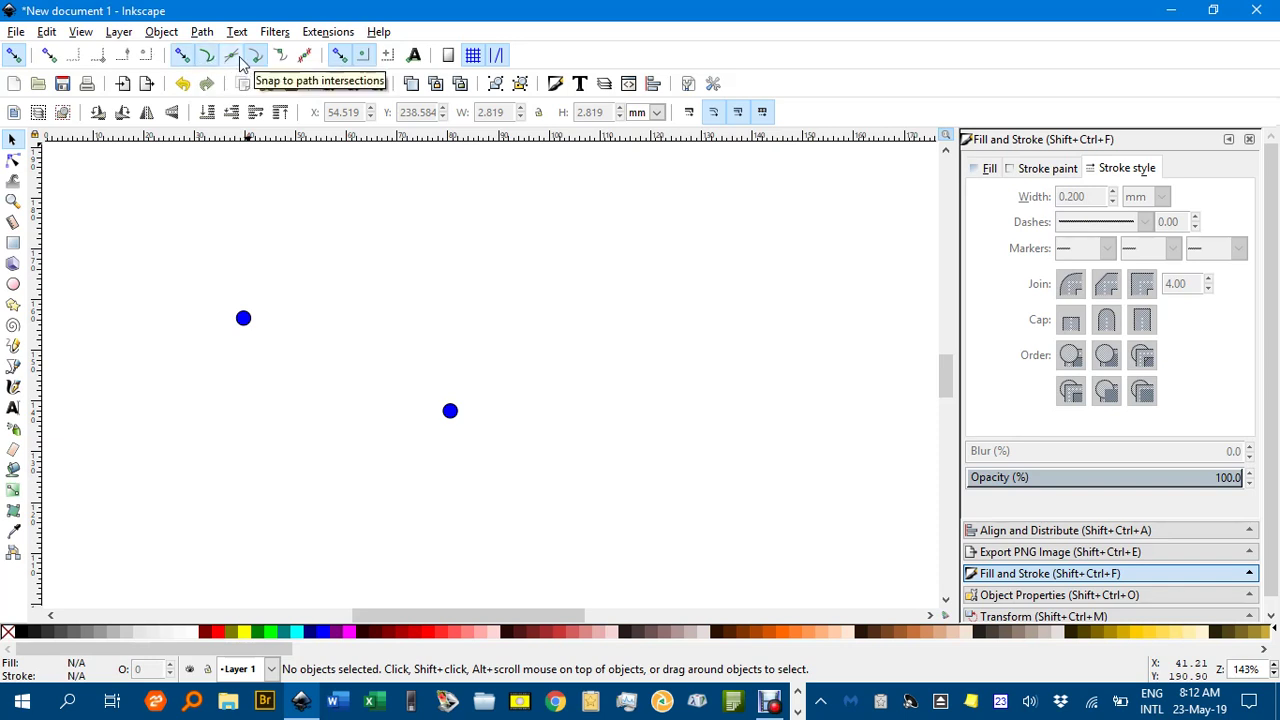
{"action": "left_click", "coordinate": [233, 58]}
{"action": "left_click", "coordinate": [253, 56]}
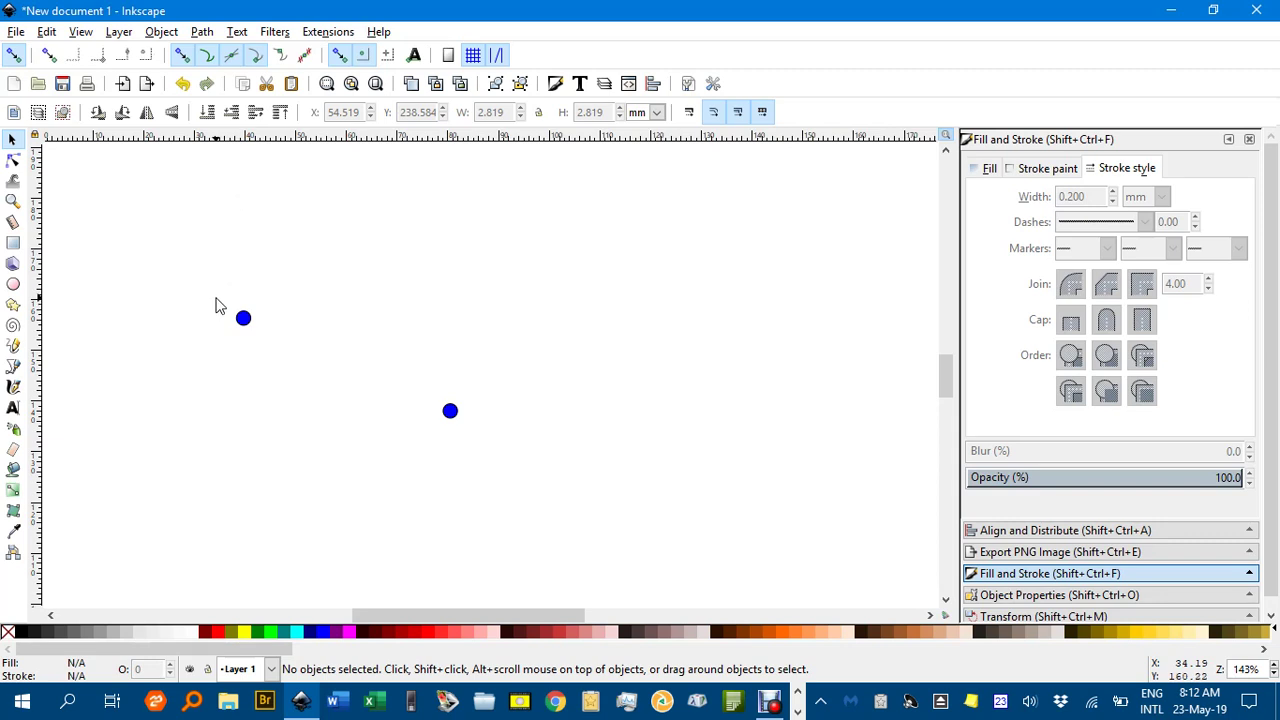
With the Bezier tool, draw a straight line from the upper-left blue point to the lower-right one
{"action": "key", "text": "b"}
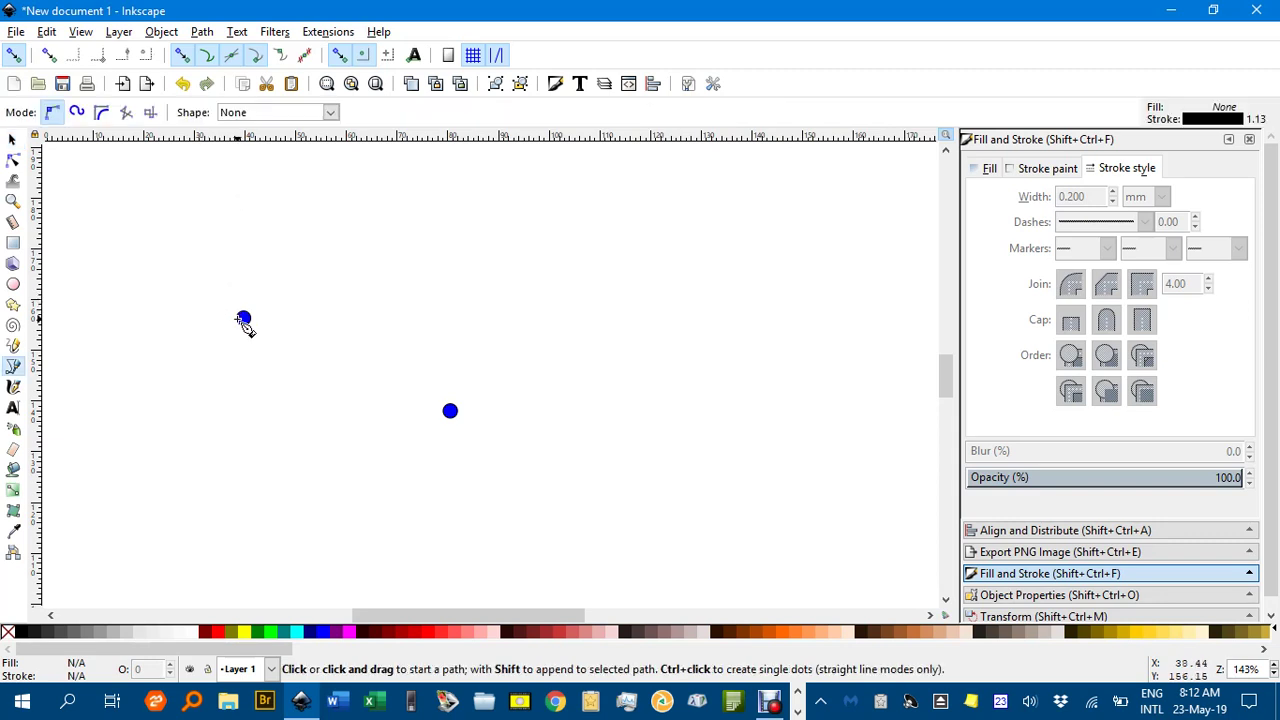
{"action": "left_click", "coordinate": [243, 318]}
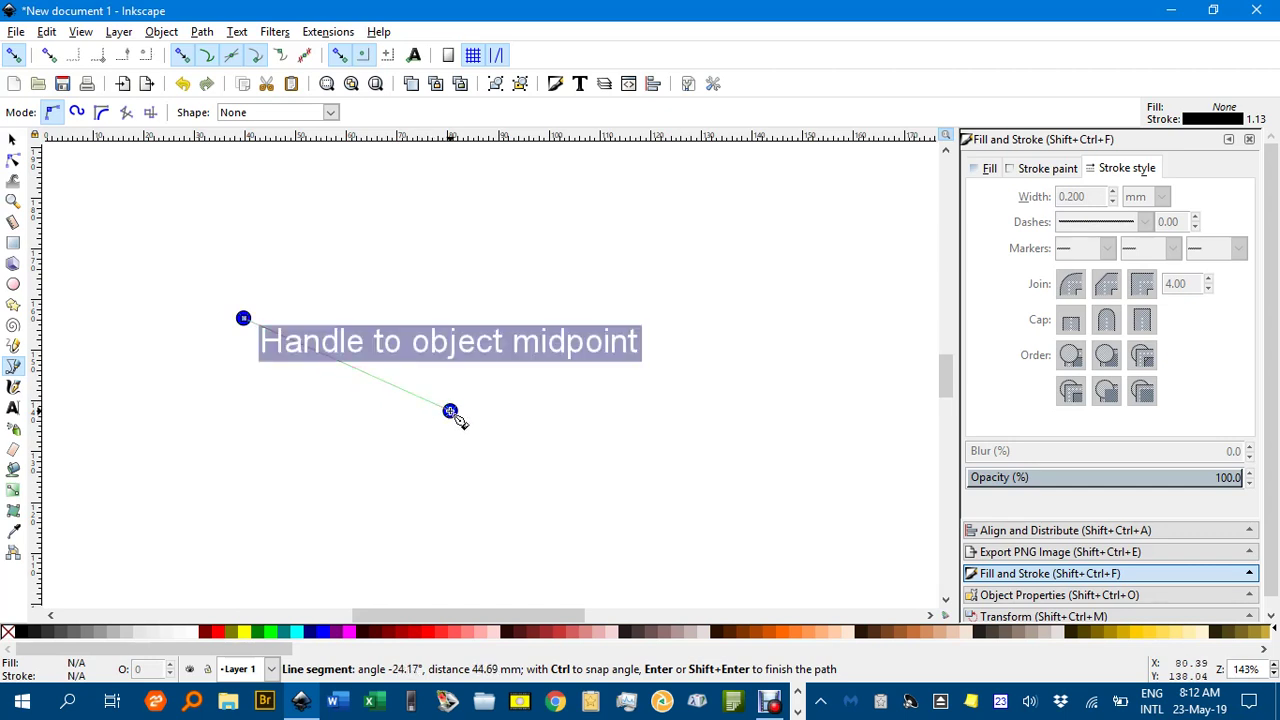
{"action": "double_click", "coordinate": [450, 411]}
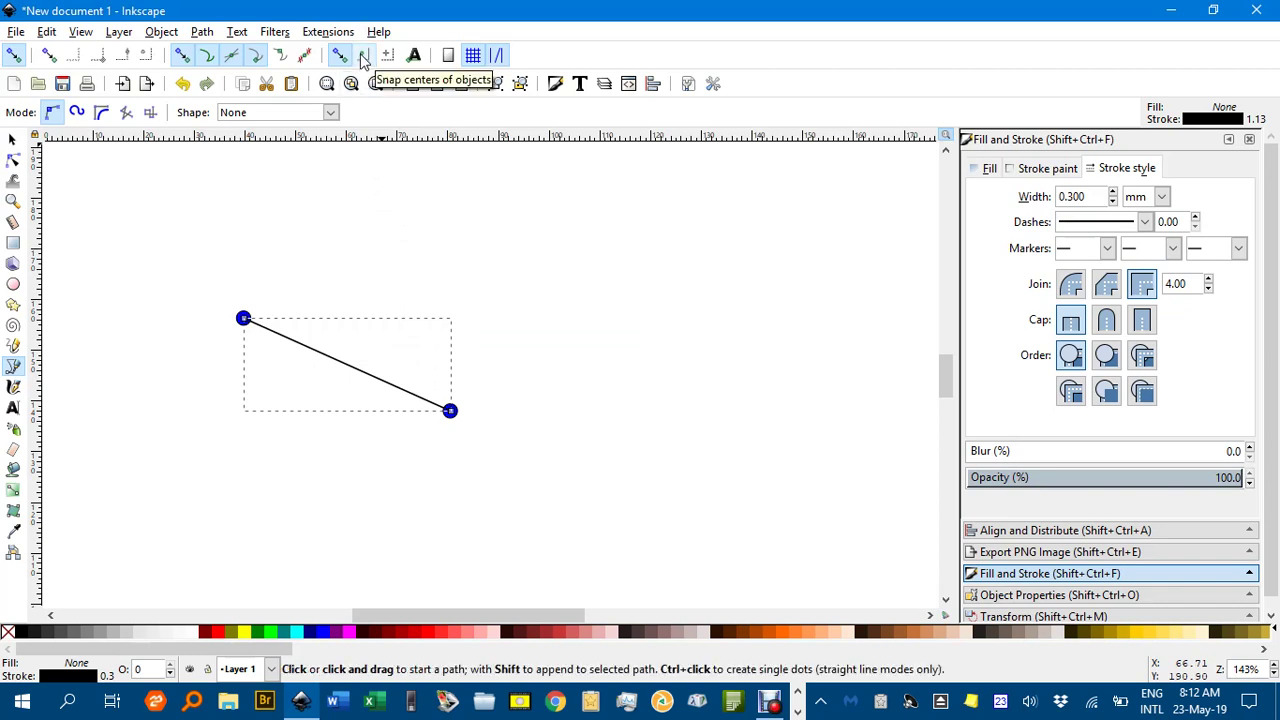
Duplicate the line rotated 90° and scale the copy longer so it crosses the original
{"action": "left_click", "coordinate": [12, 143]}
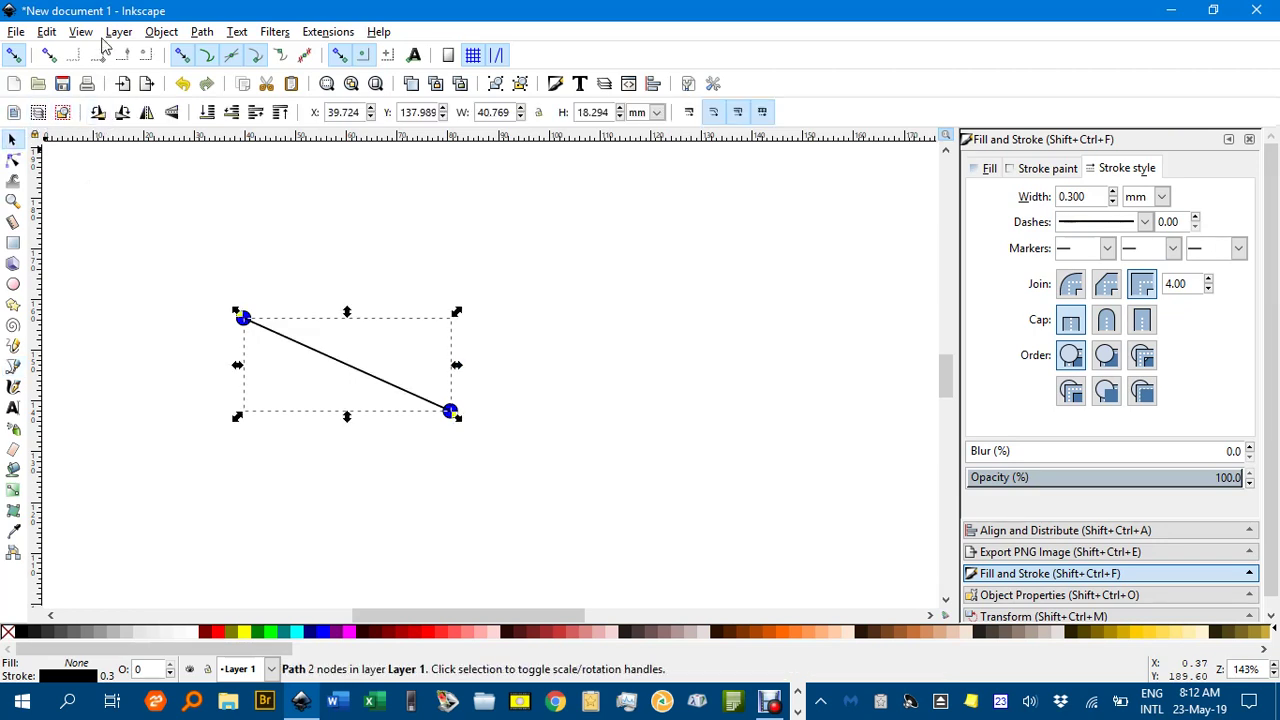
{"action": "left_click", "coordinate": [97, 112]}
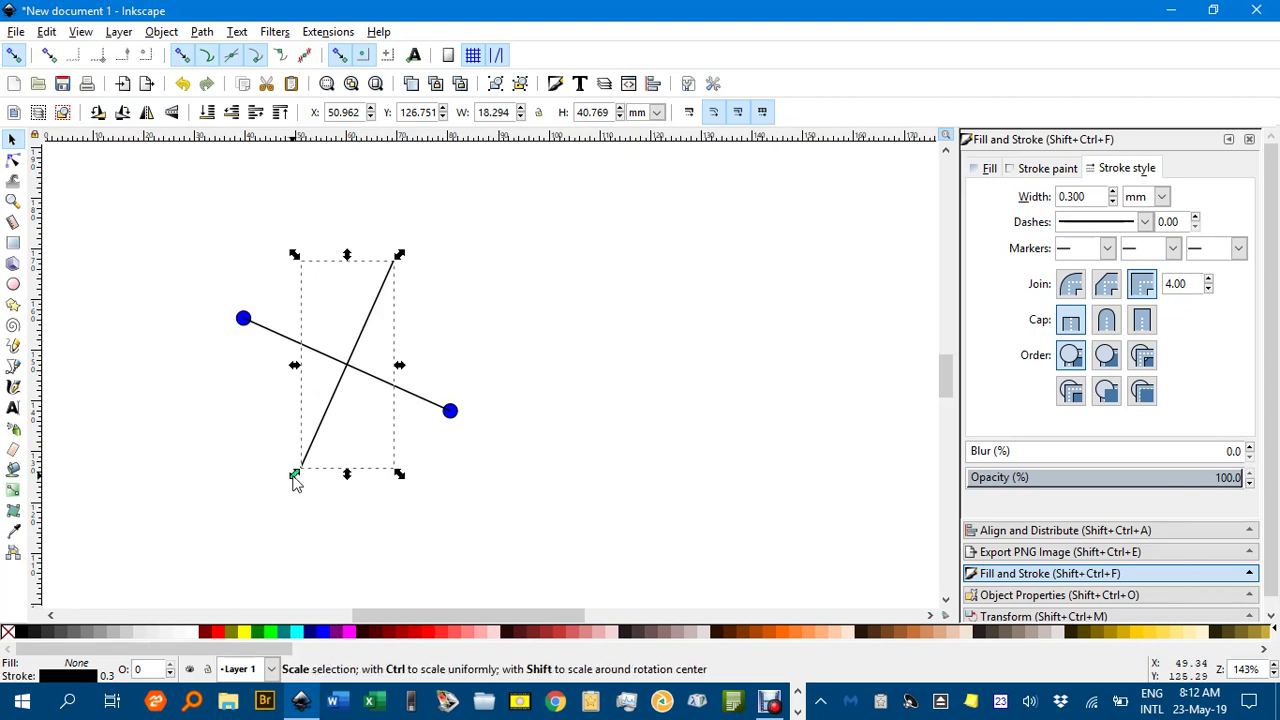
{"action": "left_click_drag", "start_coordinate": [295, 481], "coordinate": [250, 574]}
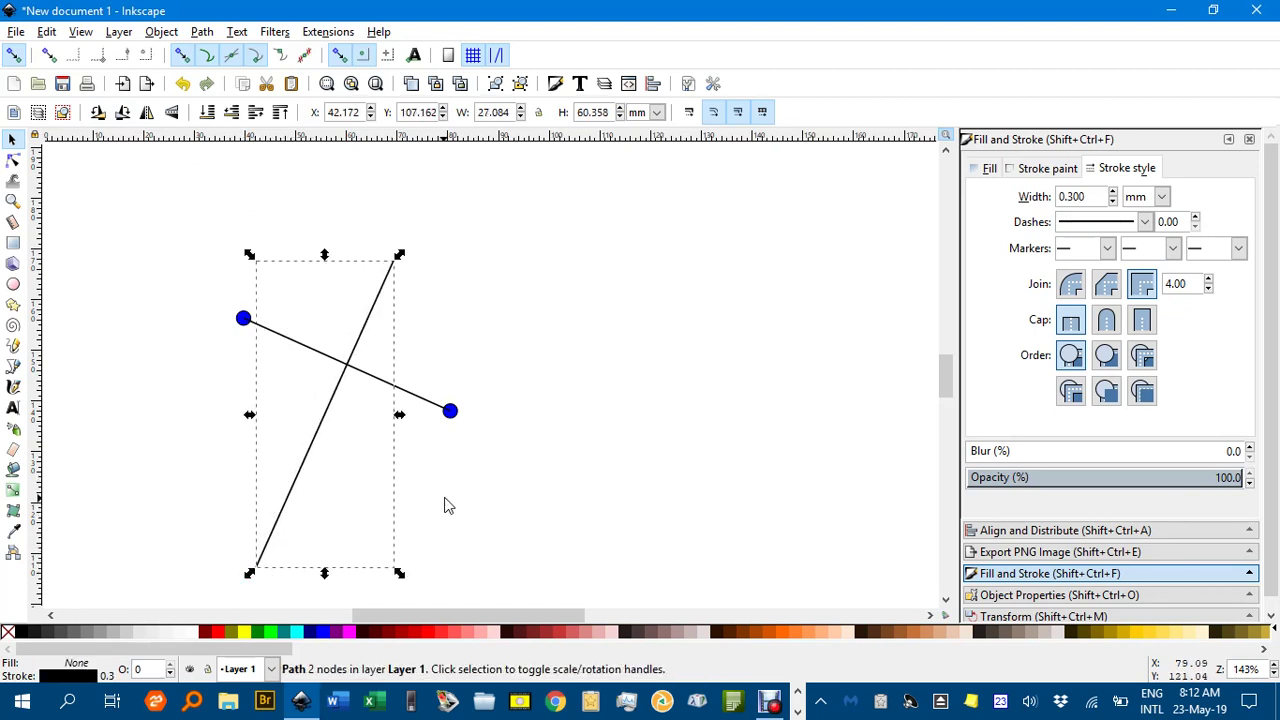
{"action": "left_click_drag", "start_coordinate": [577, 459], "coordinate": [586, 403]}
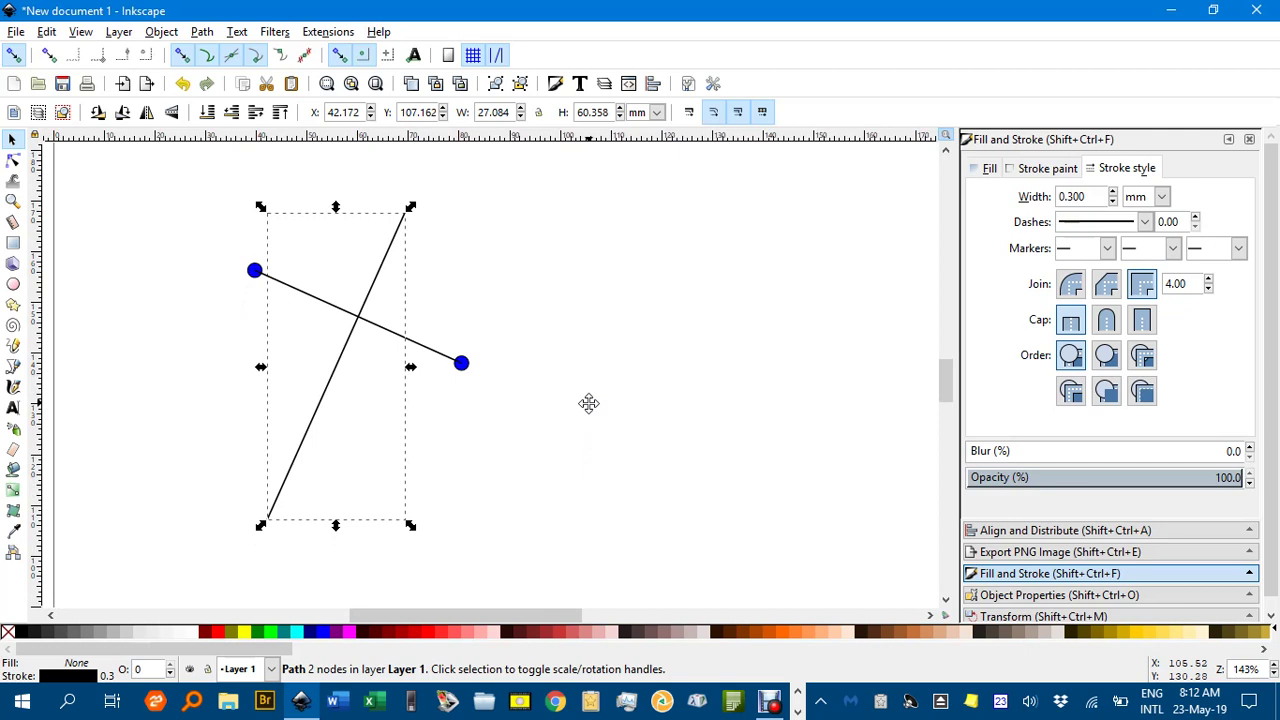
{"action": "left_click", "coordinate": [586, 430]}
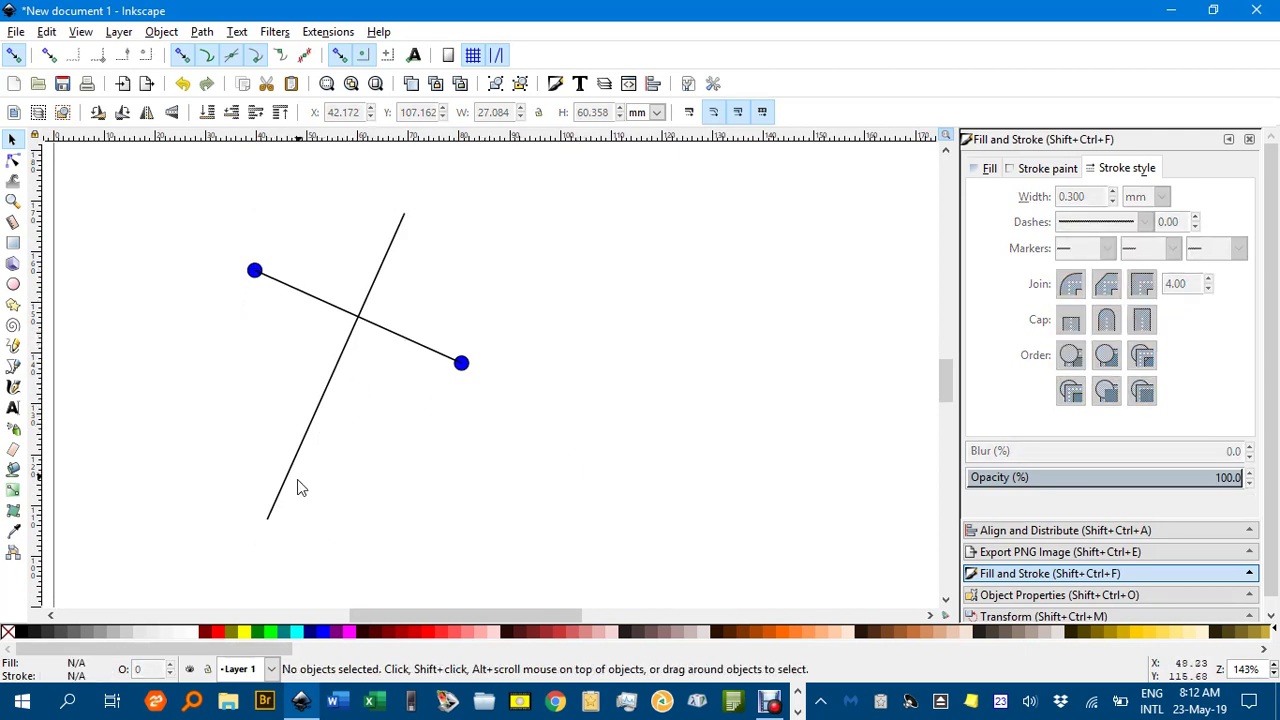
Paste a copy of the lower-right blue point onto the perpendicular line
{"action": "scroll", "coordinate": [462, 372], "scroll_direction": "up", "scroll_amount": 3}
{"action": "left_click", "coordinate": [462, 372]}
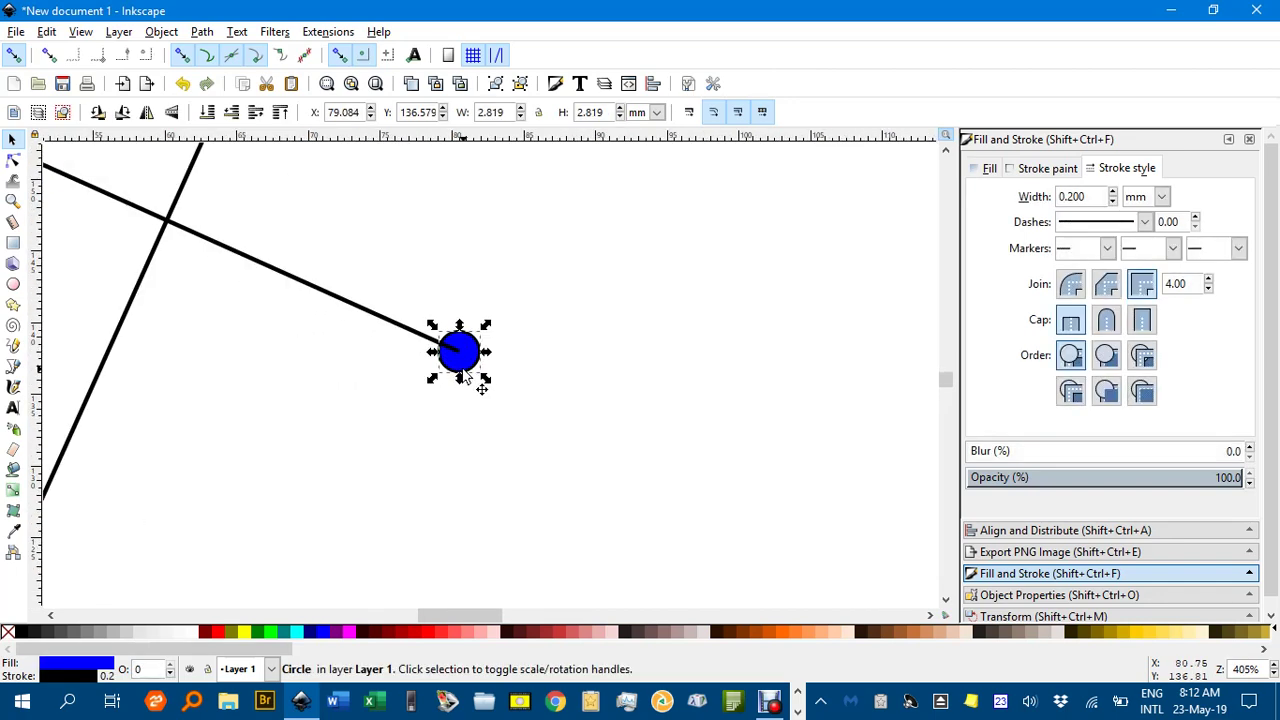
{"action": "scroll", "coordinate": [465, 397], "scroll_direction": "down", "scroll_amount": 3}
{"action": "scroll", "coordinate": [470, 370], "scroll_direction": "down", "scroll_amount": 2}
{"action": "scroll", "coordinate": [475, 350], "scroll_direction": "left", "scroll_amount": 1}
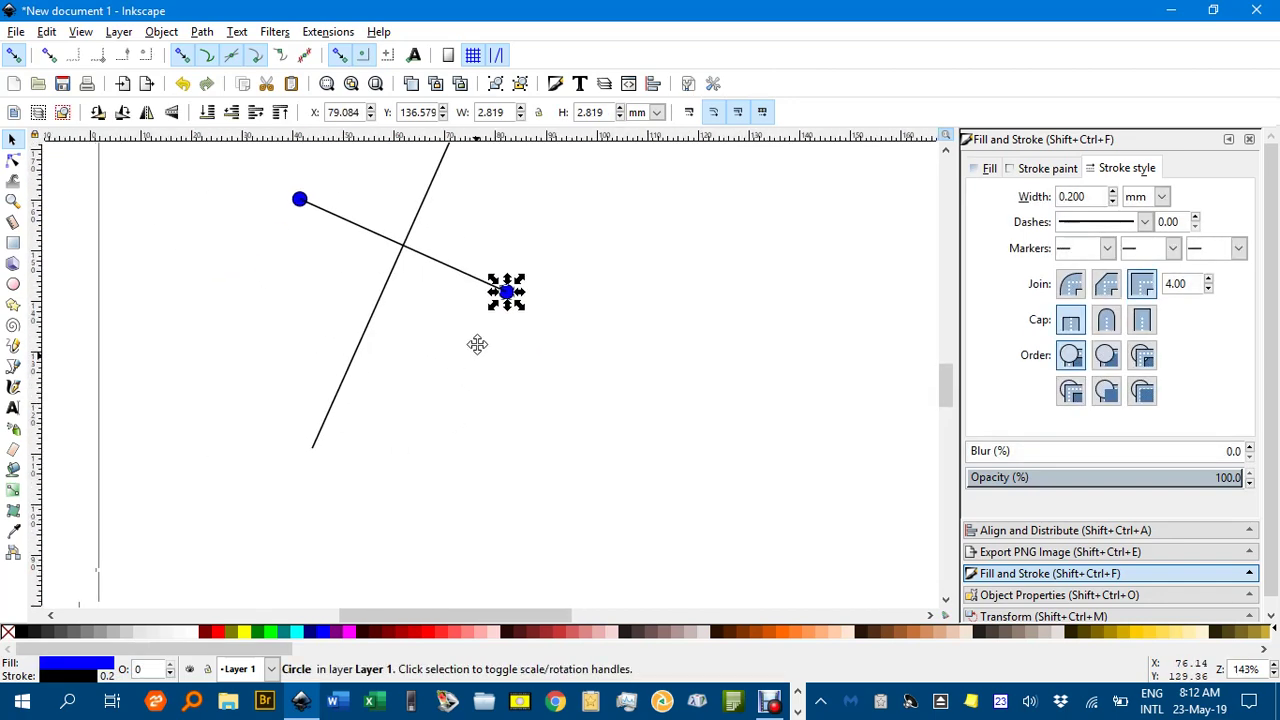
{"action": "key", "text": "ctrl+v"}
{"action": "scroll", "coordinate": [376, 388], "scroll_direction": "up", "scroll_amount": 2}
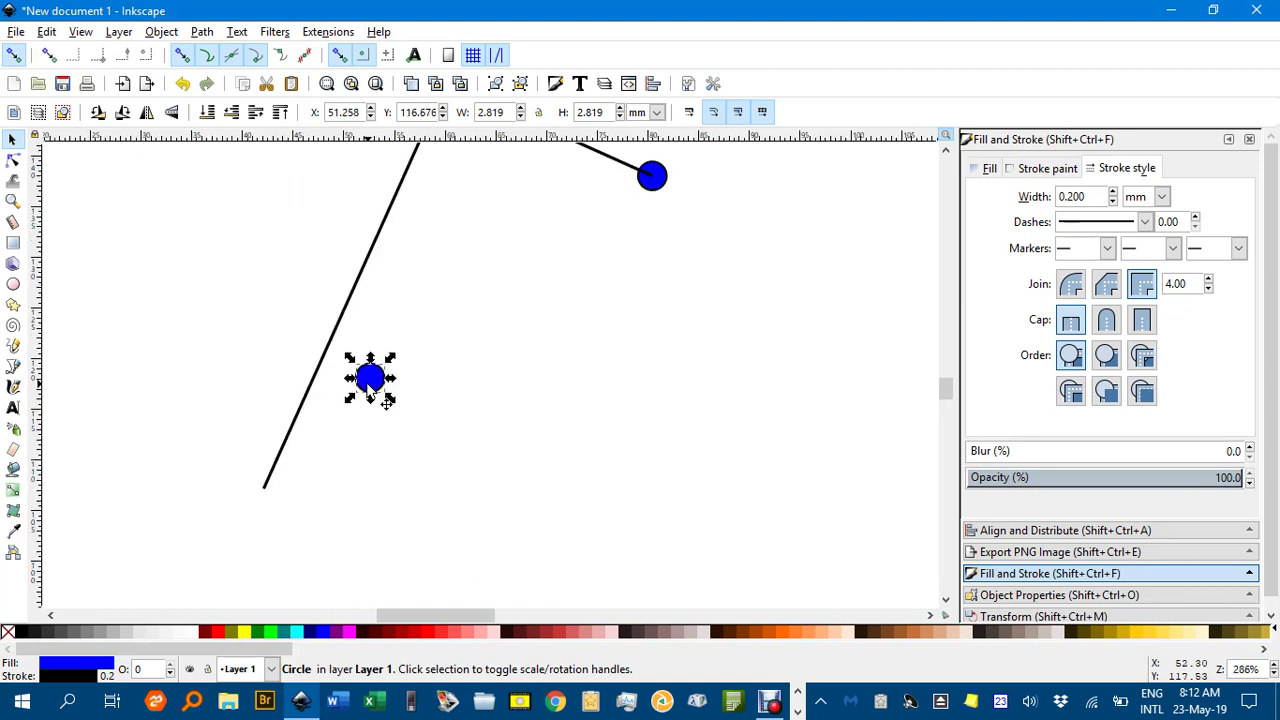
{"action": "left_click_drag", "start_coordinate": [376, 388], "coordinate": [310, 416]}
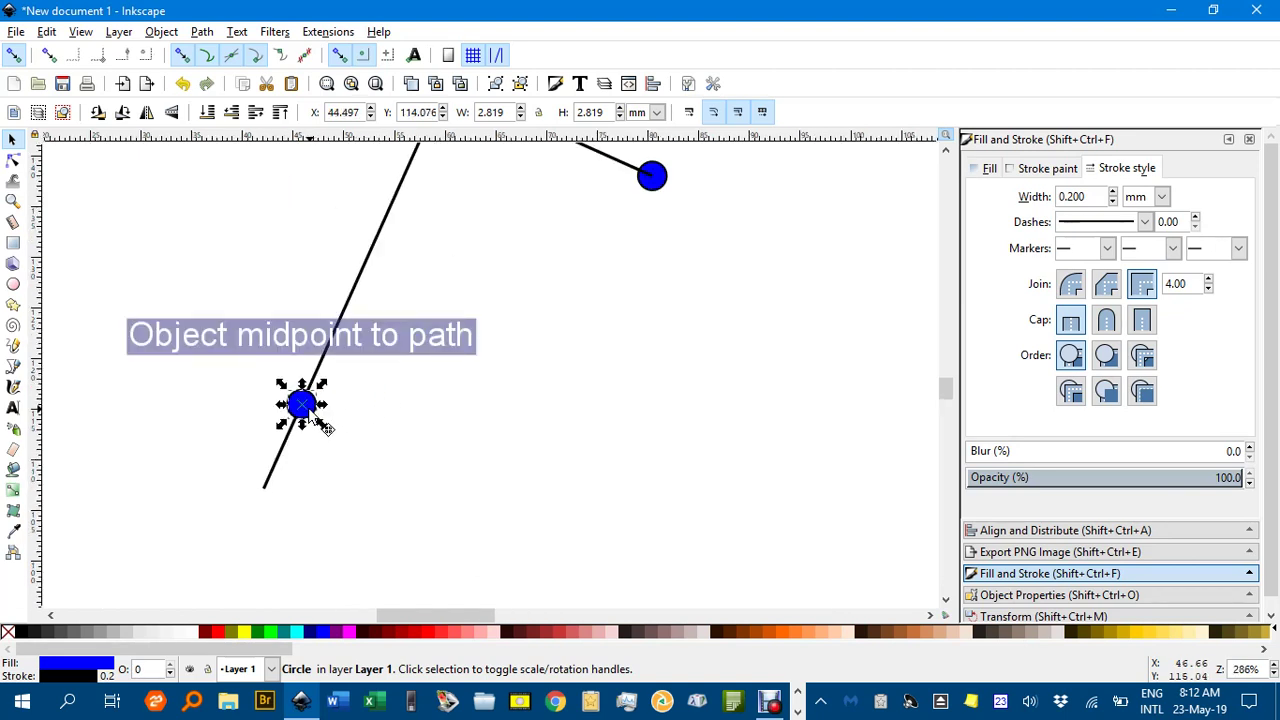
Colour the copied point aqua and frame the whole construction
{"action": "left_click", "coordinate": [297, 631]}
{"action": "left_click", "coordinate": [434, 475]}
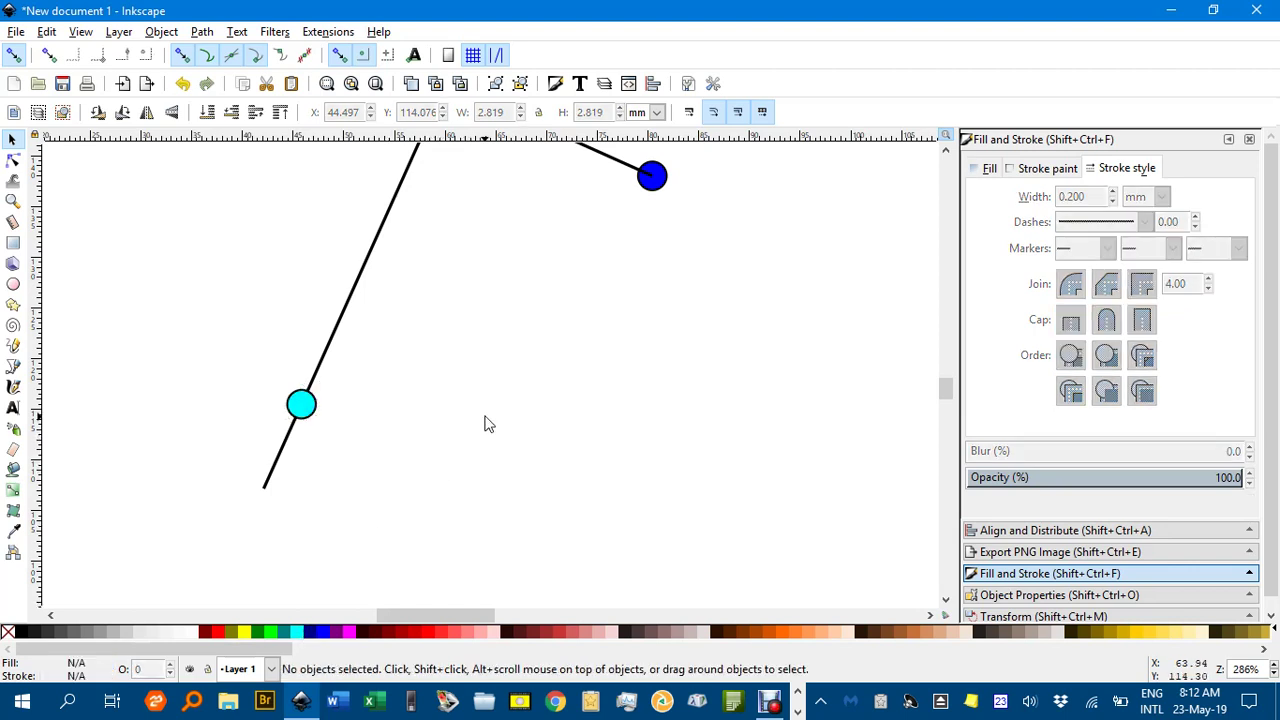
{"action": "scroll", "coordinate": [484, 421], "scroll_direction": "down", "scroll_amount": 1}
{"action": "left_click_drag", "start_coordinate": [480, 434], "coordinate": [459, 518]}
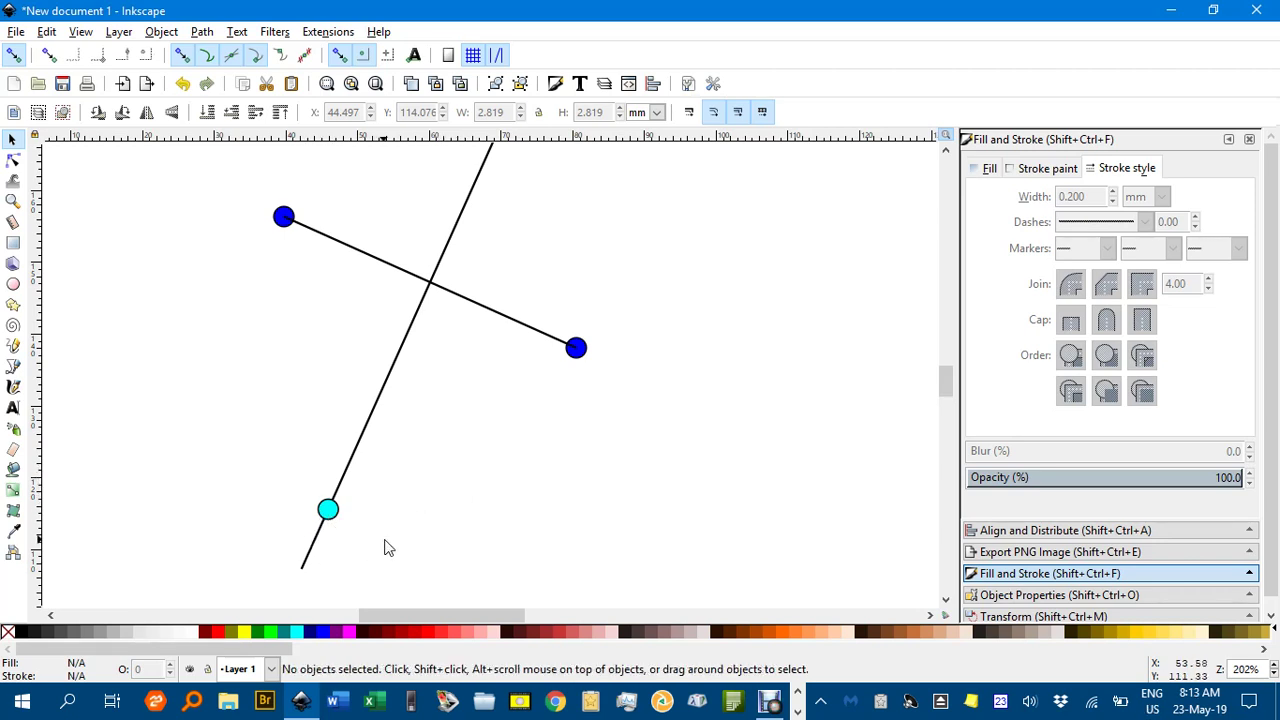
Draw a blue-stroked line from the aqua point to the lower-right blue point
{"action": "key", "text": "b"}
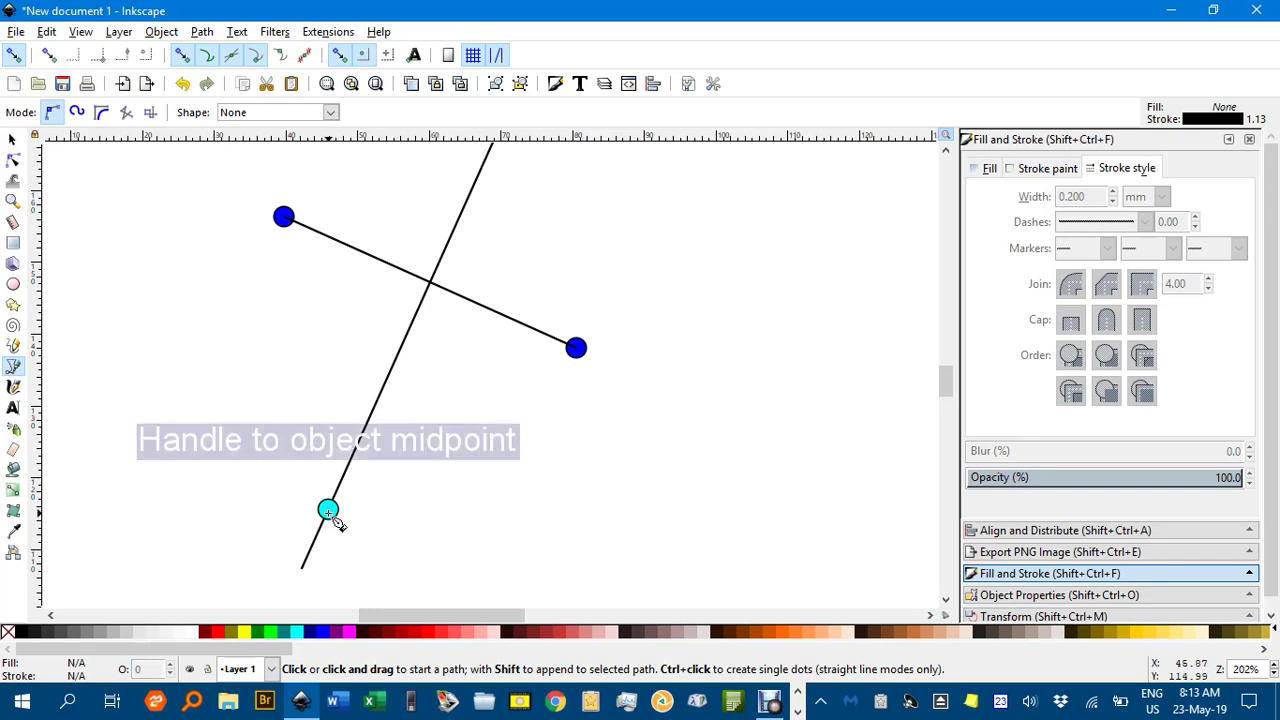
{"action": "left_click", "coordinate": [338, 514]}
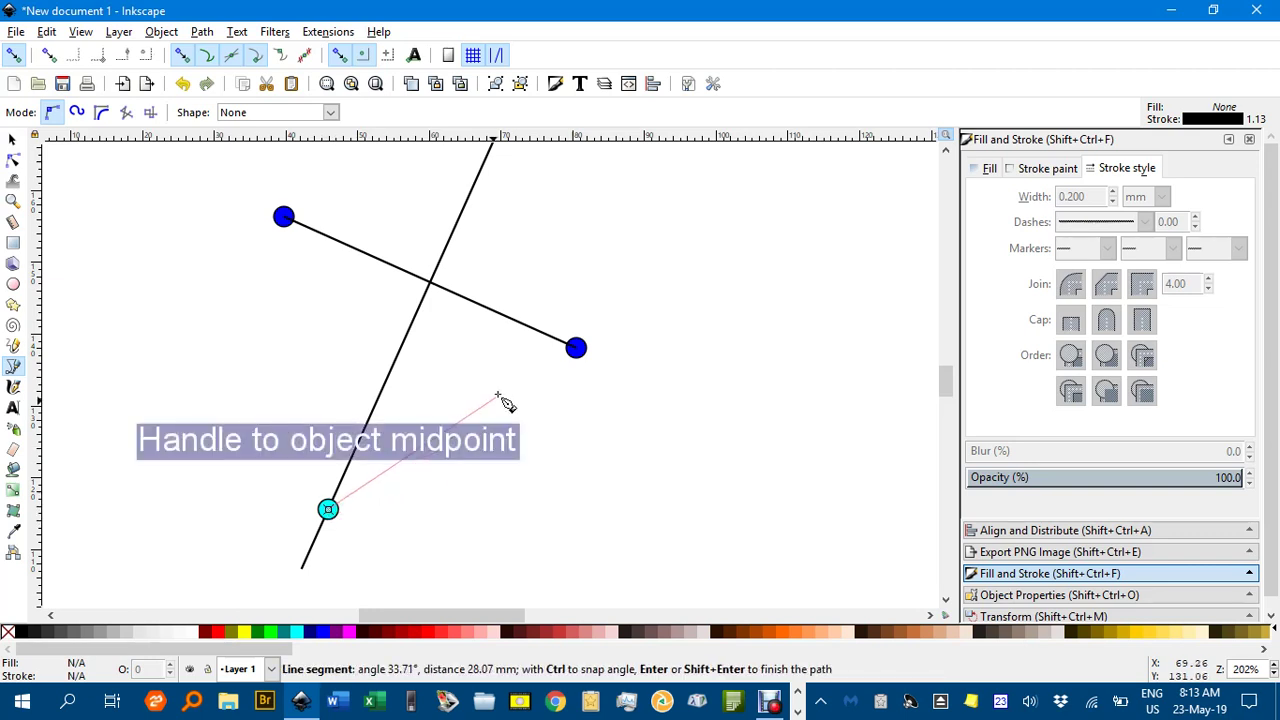
{"action": "double_click", "coordinate": [576, 348]}
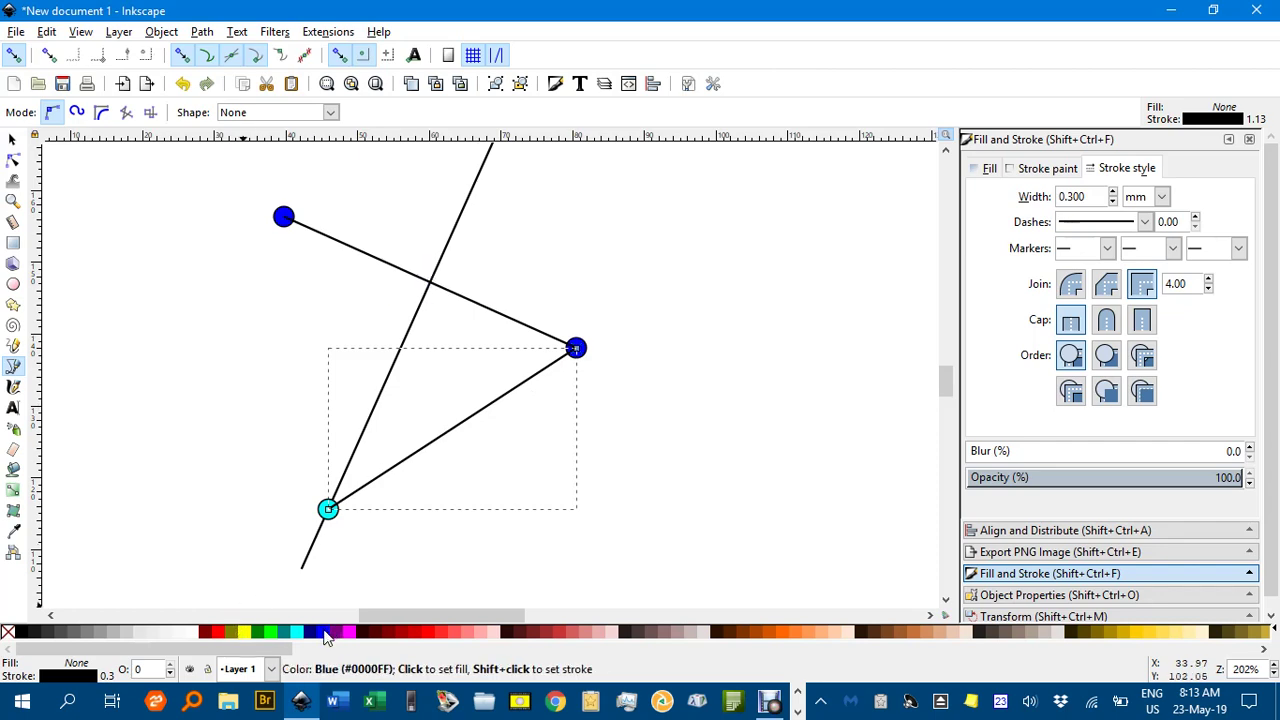
{"action": "left_click", "coordinate": [325, 634], "text": "shift"}
{"action": "left_click", "coordinate": [13, 139]}
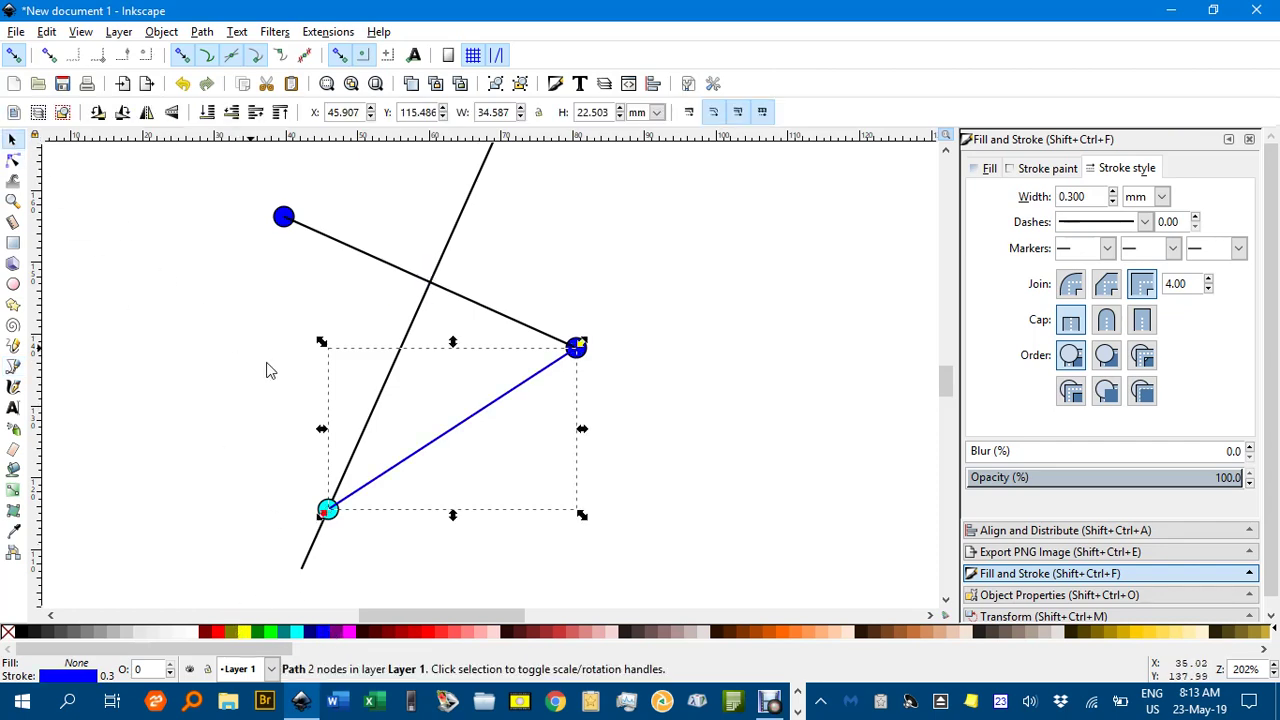
{"action": "mouse_move", "coordinate": [563, 457]}
{"action": "left_mouse_down"}
{"action": "mouse_move", "coordinate": [640, 337]}
{"action": "mouse_move", "coordinate": [689, 337]}
{"action": "left_mouse_up"}
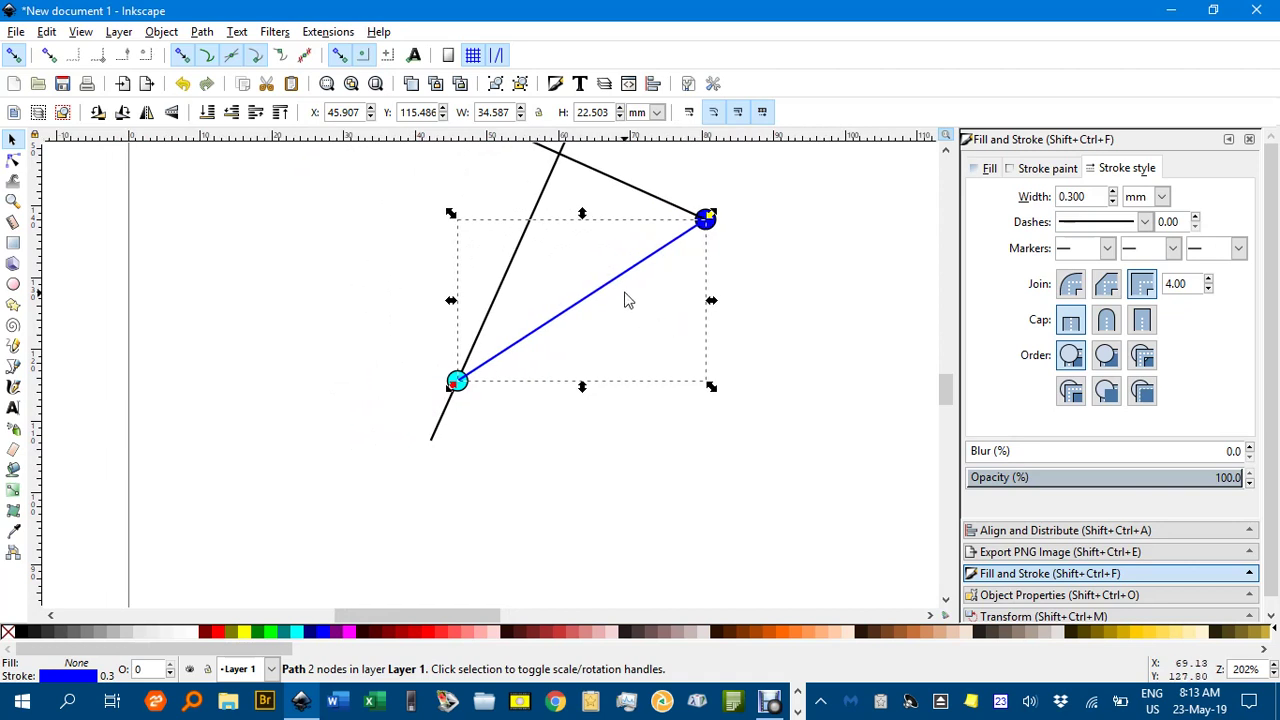
Duplicate the blue line and slide the copy down-left along the perpendicular
{"action": "key", "text": "ctrl+d"}
{"action": "left_click_drag", "start_coordinate": [621, 293], "coordinate": [365, 450]}
{"action": "left_click", "coordinate": [550, 448]}
{"action": "scroll", "coordinate": [566, 437], "scroll_direction": "down", "scroll_amount": 2}
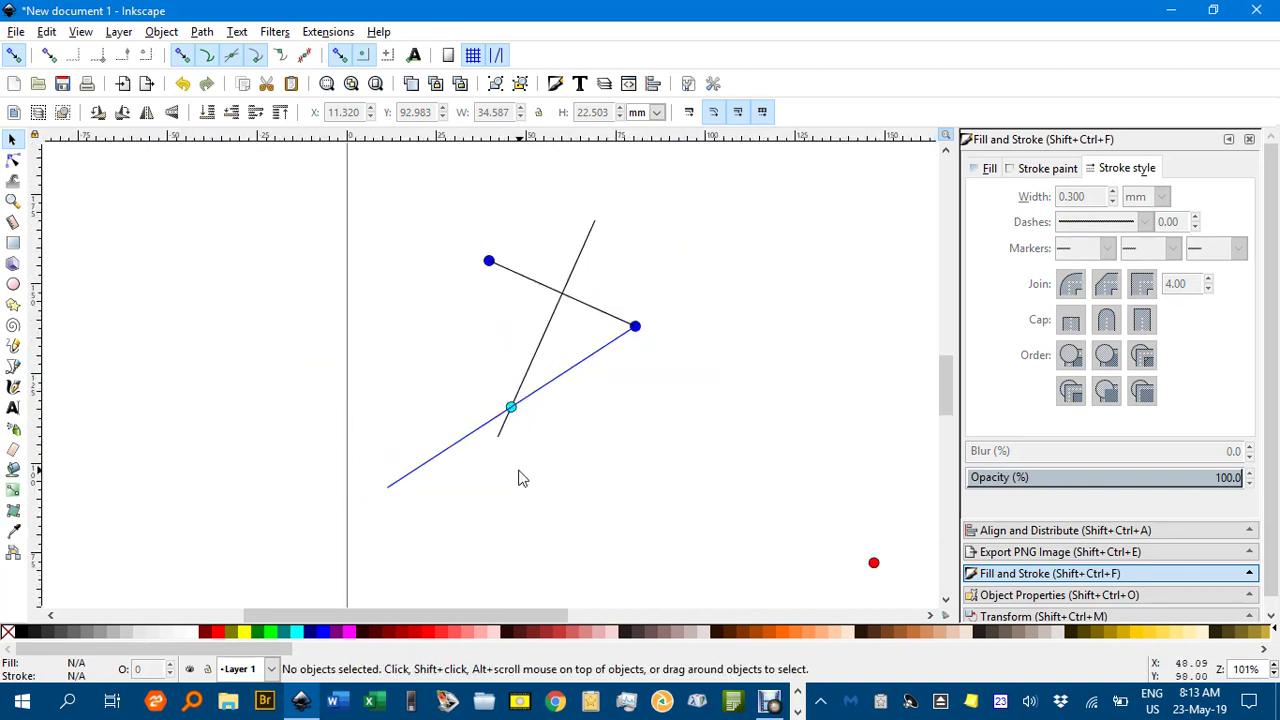
{"action": "left_click_drag", "start_coordinate": [509, 471], "coordinate": [453, 447]}
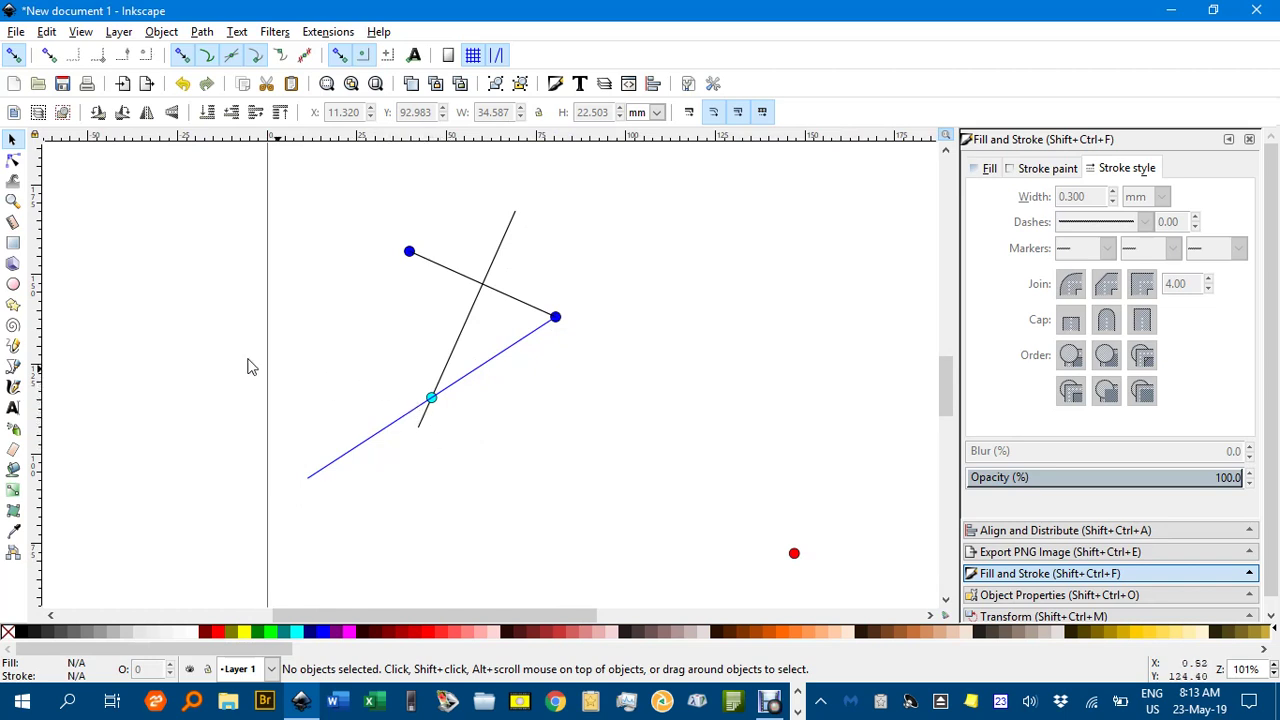
Draw a circle about 82.5 mm across through the blue points, centred on the aqua midpoint
{"action": "left_click", "coordinate": [13, 285]}
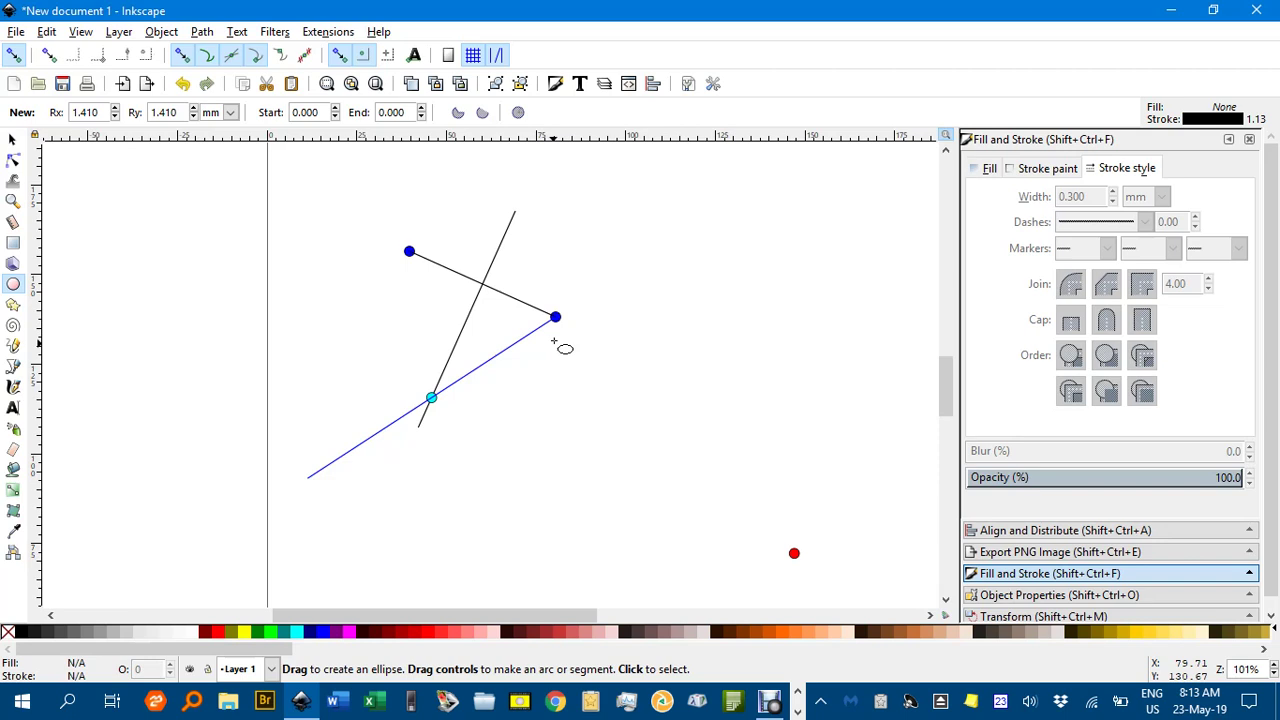
{"action": "scroll", "coordinate": [562, 340], "scroll_direction": "up", "scroll_amount": 2}
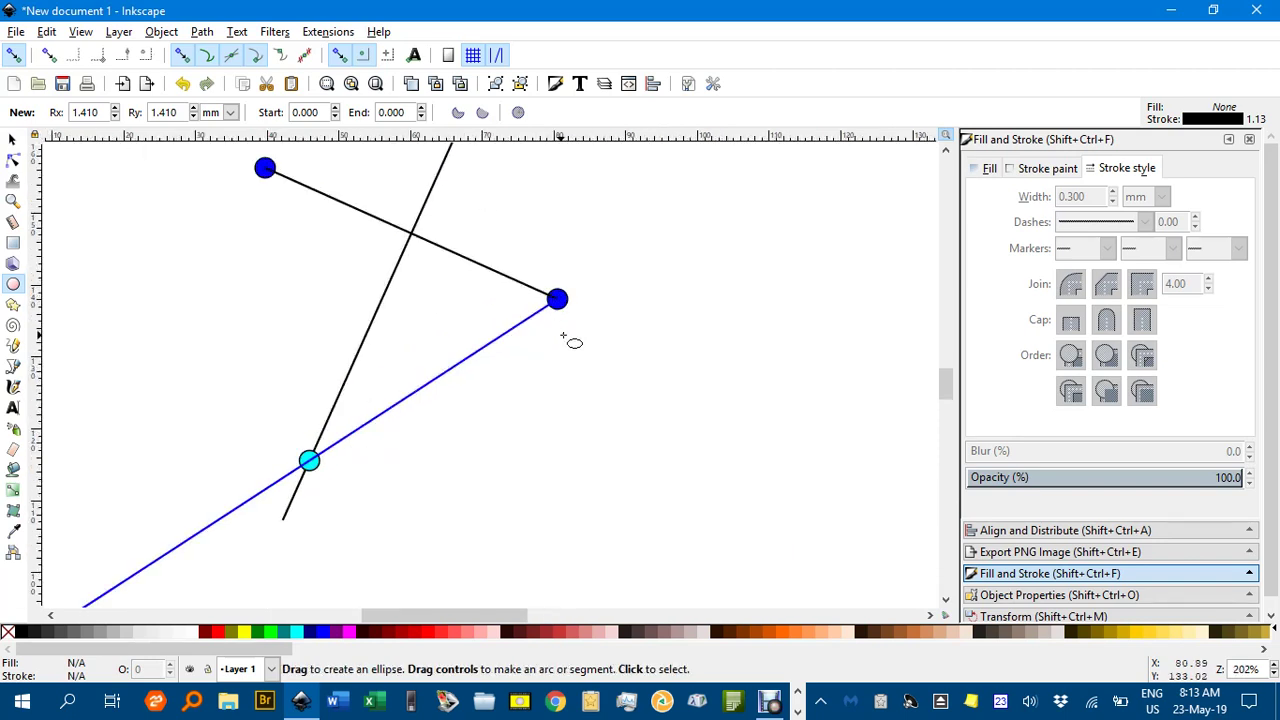
{"action": "left_click_drag", "start_coordinate": [571, 340], "coordinate": [665, 272]}
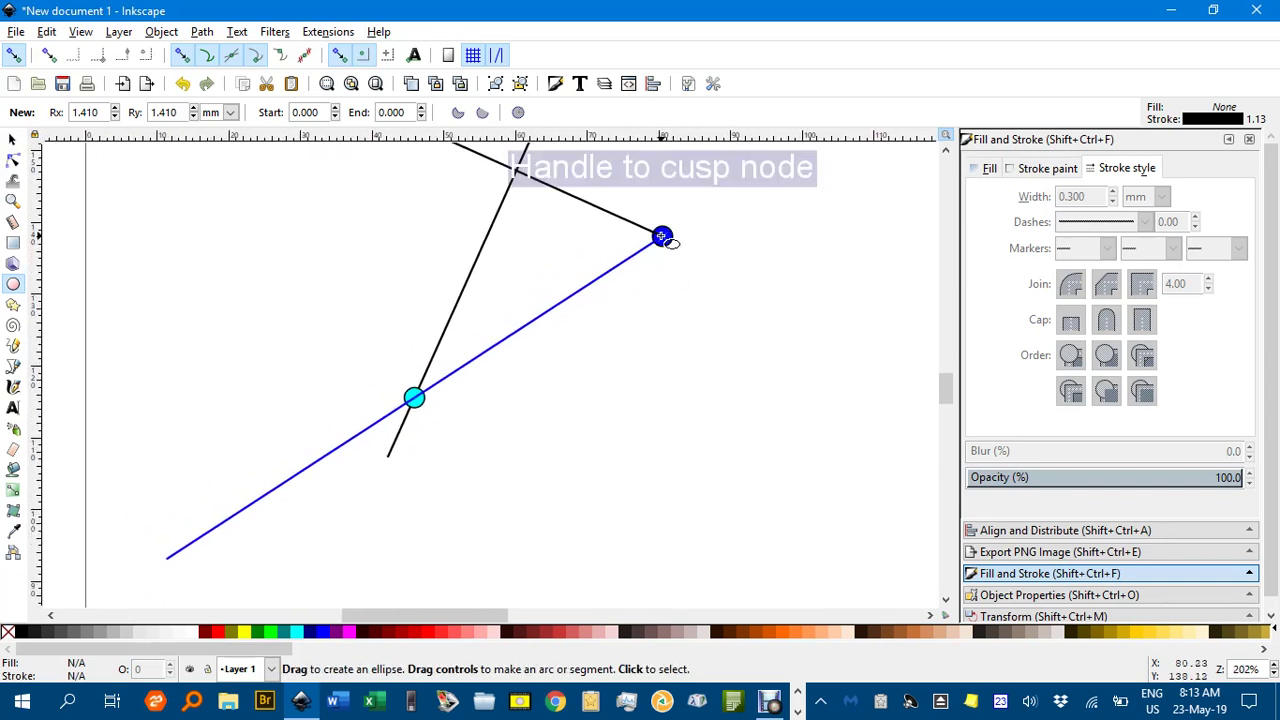
{"action": "mouse_move", "coordinate": [661, 237]}
{"action": "left_mouse_down"}
{"action": "mouse_move", "coordinate": [677, 254]}
{"action": "mouse_move", "coordinate": [606, 337]}
{"action": "mouse_move", "coordinate": [477, 409]}
{"action": "mouse_move", "coordinate": [366, 400]}
{"action": "mouse_move", "coordinate": [334, 371]}
{"action": "mouse_move", "coordinate": [251, 451]}
{"action": "mouse_move", "coordinate": [233, 513]}
{"action": "mouse_move", "coordinate": [170, 560]}
{"action": "left_mouse_up"}
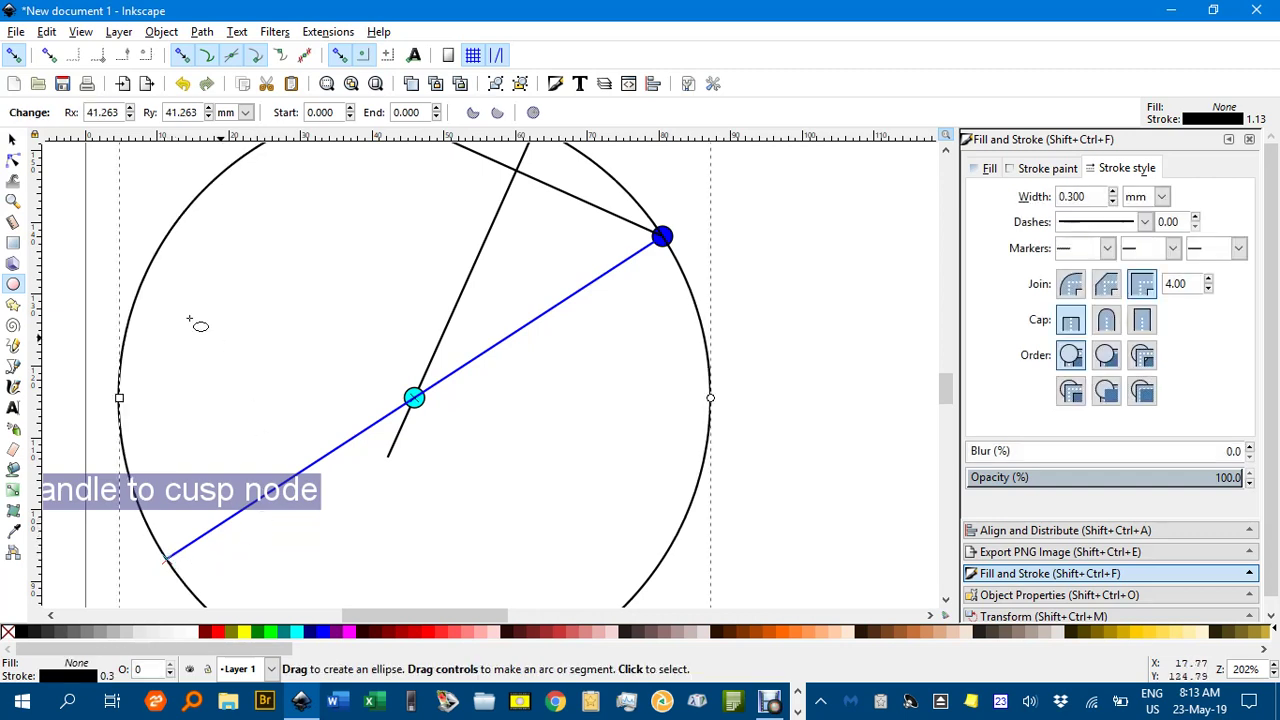
Give the circle a blue outline with a 0.700 mm stroke width
{"action": "left_click", "coordinate": [13, 140]}
{"action": "left_click", "coordinate": [374, 262]}
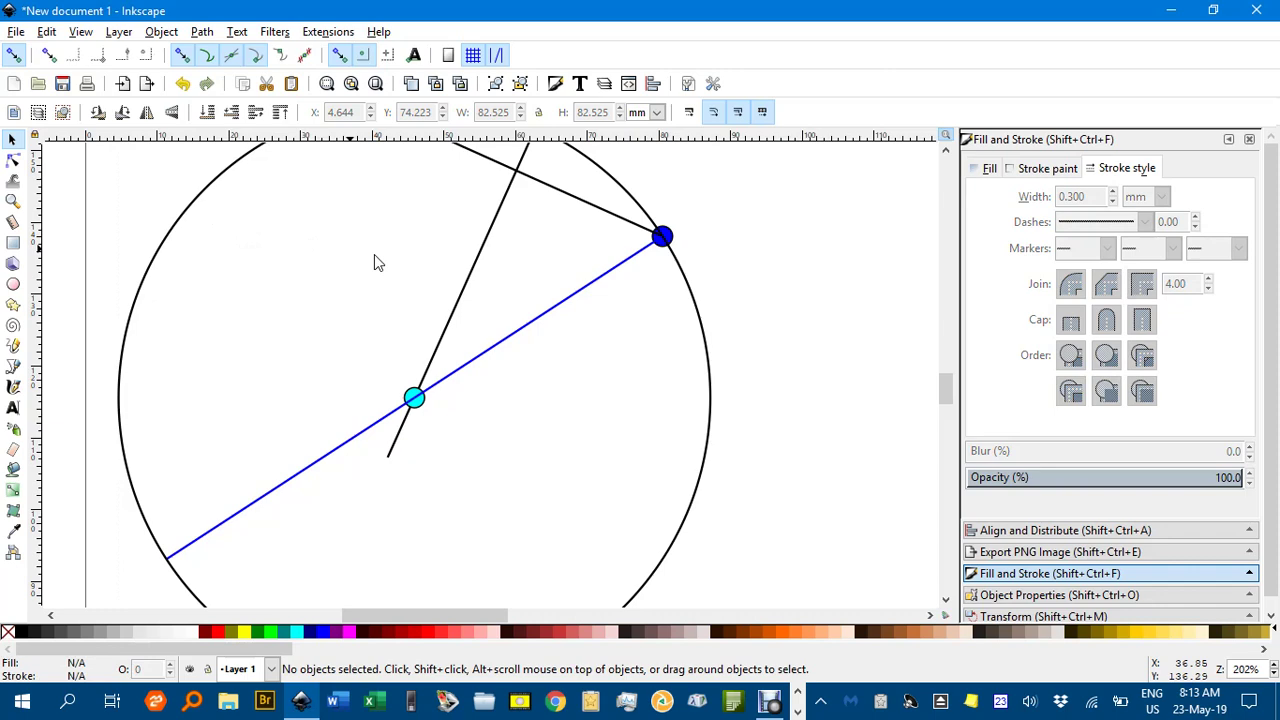
{"action": "scroll", "coordinate": [374, 262], "scroll_direction": "down", "scroll_amount": 2}
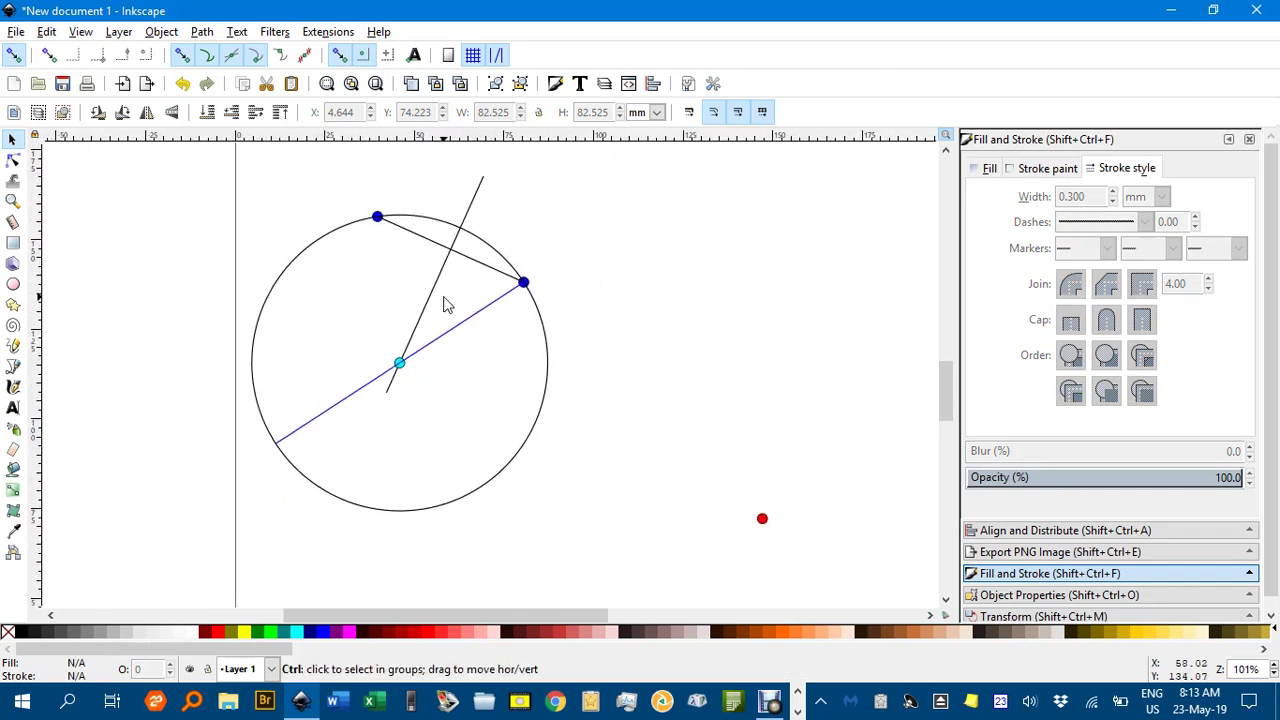
{"action": "scroll", "coordinate": [448, 305], "scroll_direction": "up", "scroll_amount": 1}
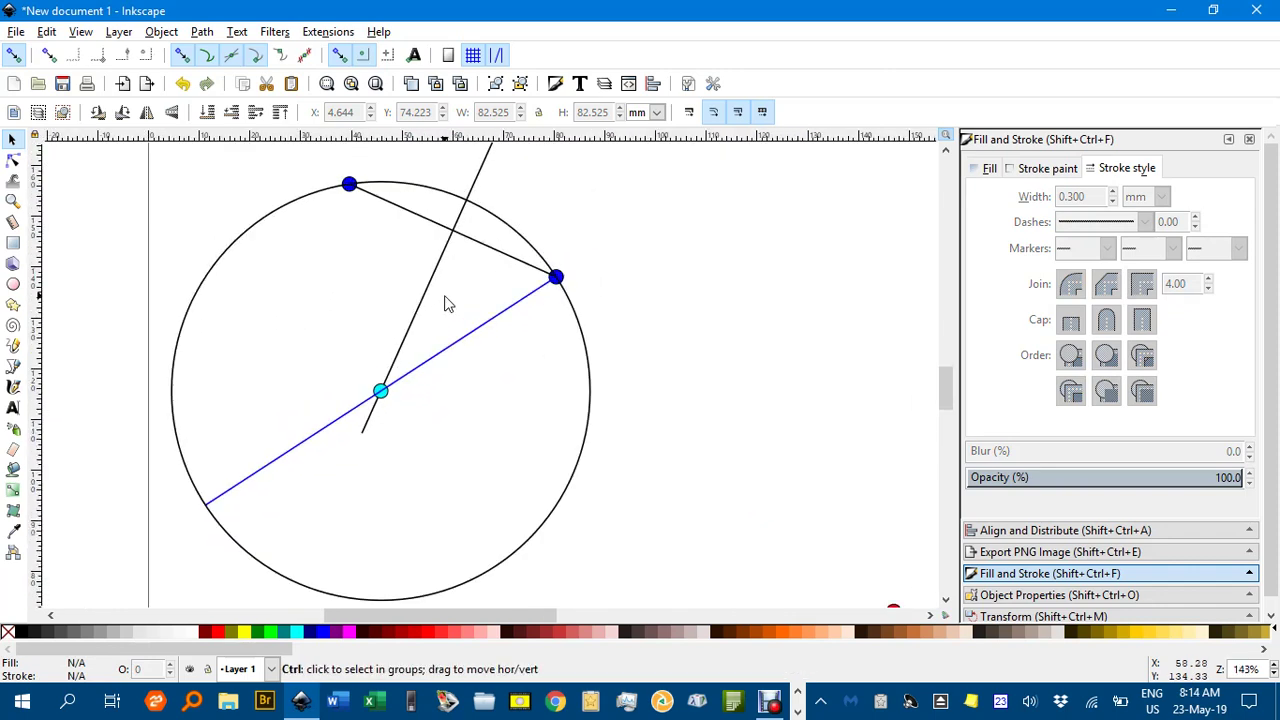
{"action": "left_click", "coordinate": [585, 350]}
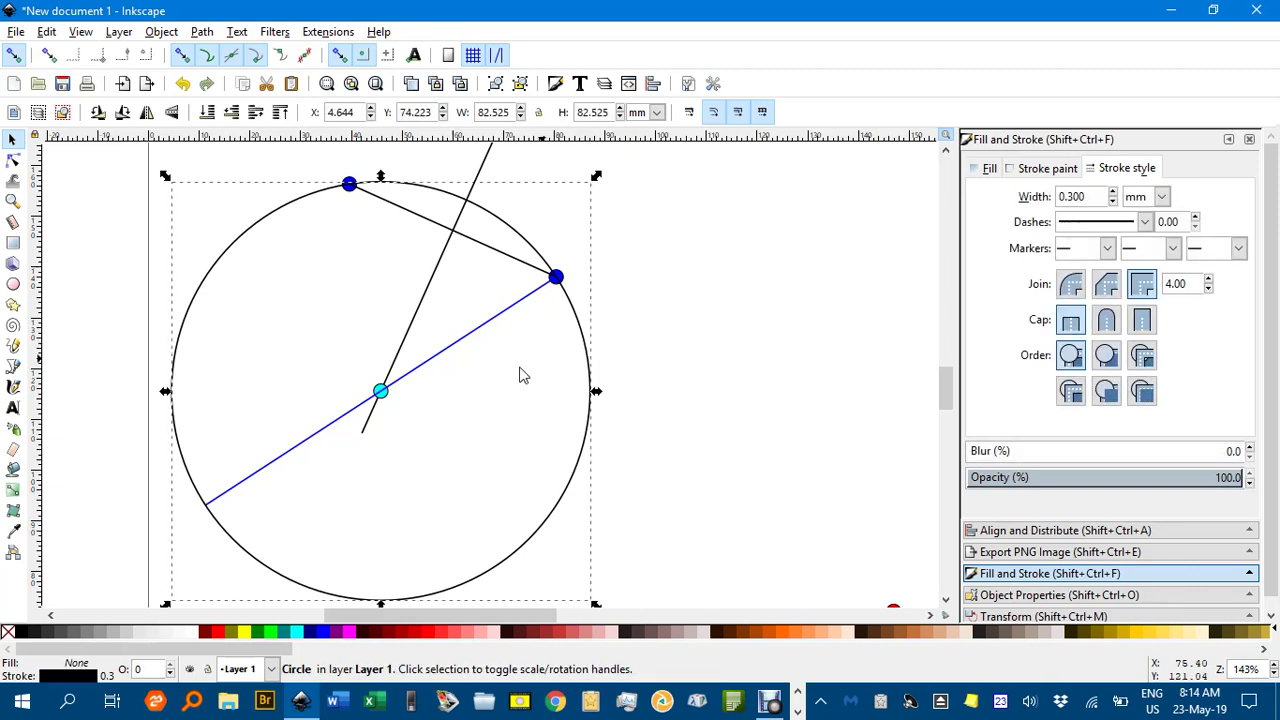
{"action": "left_click", "coordinate": [318, 632], "text": "shift"}
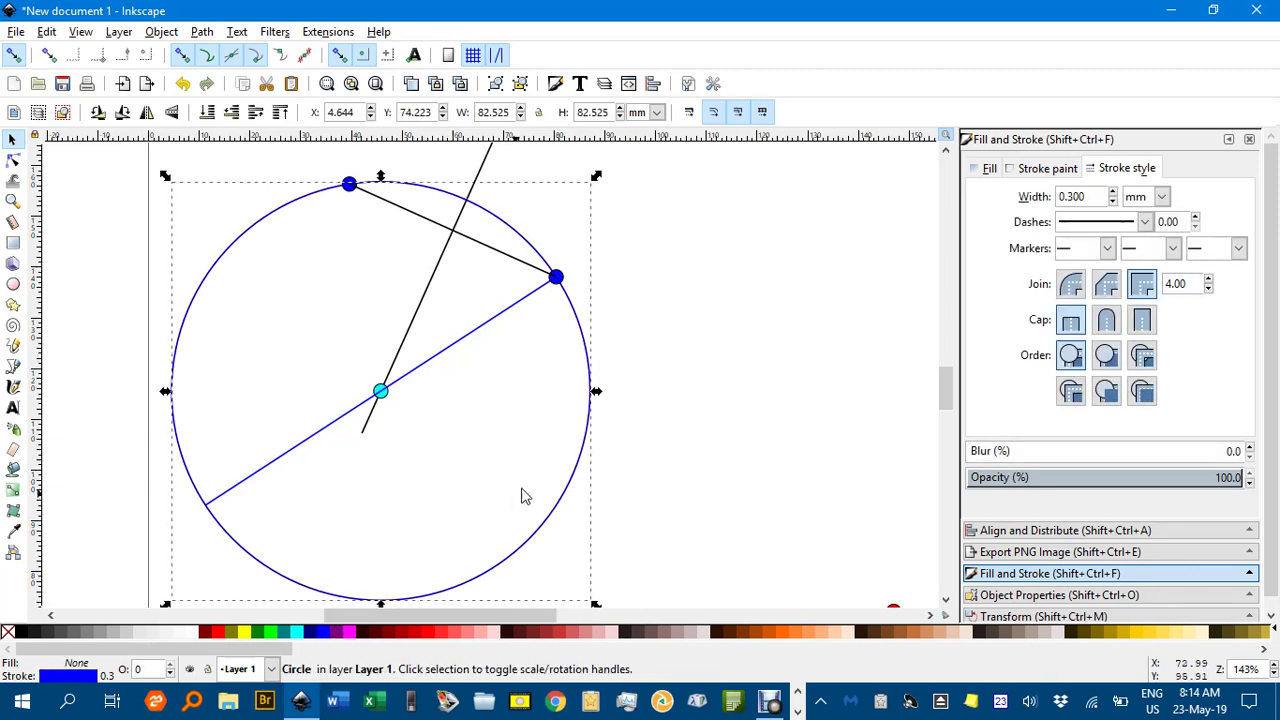
{"action": "left_click", "coordinate": [1113, 192]}
{"action": "left_click", "coordinate": [1113, 192]}
{"action": "left_click", "coordinate": [1113, 192]}
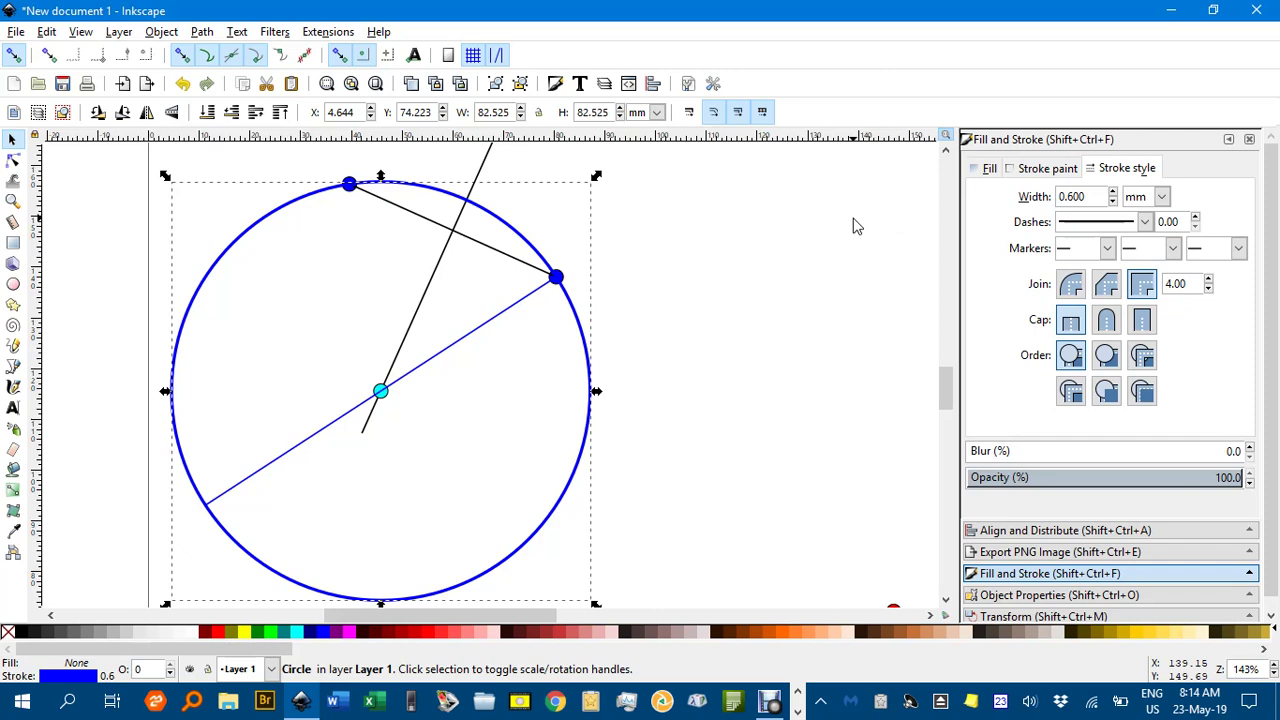
{"action": "left_click", "coordinate": [1113, 192]}
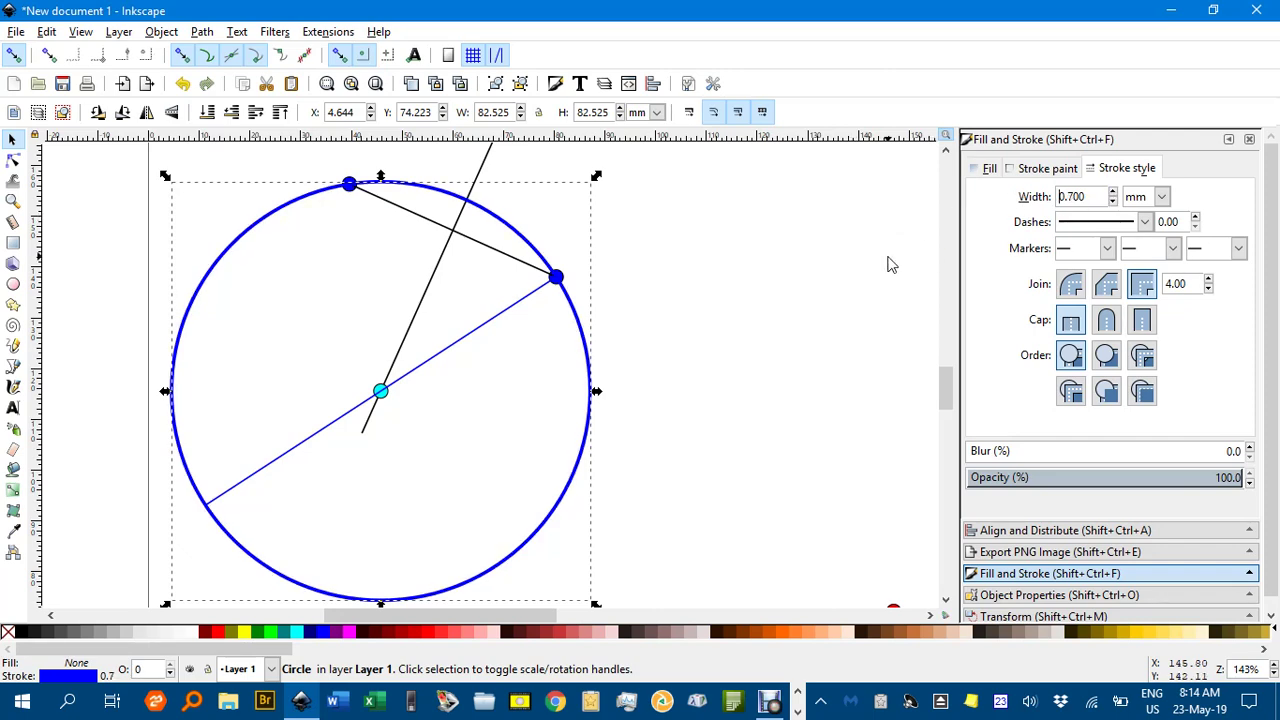
{"action": "left_click", "coordinate": [826, 314]}
Pan the view over to the three red points
{"action": "scroll", "coordinate": [806, 337], "scroll_direction": "down", "scroll_amount": 1, "text": "ctrl"}
{"action": "left_click_drag", "start_coordinate": [792, 338], "coordinate": [508, 232]}
{"action": "left_click_drag", "start_coordinate": [595, 432], "coordinate": [449, 246]}
Draw the chord from the lower-left red point to the top one and rotate it 90°
{"action": "scroll", "coordinate": [477, 325], "scroll_direction": "up", "scroll_amount": 1, "text": "ctrl"}
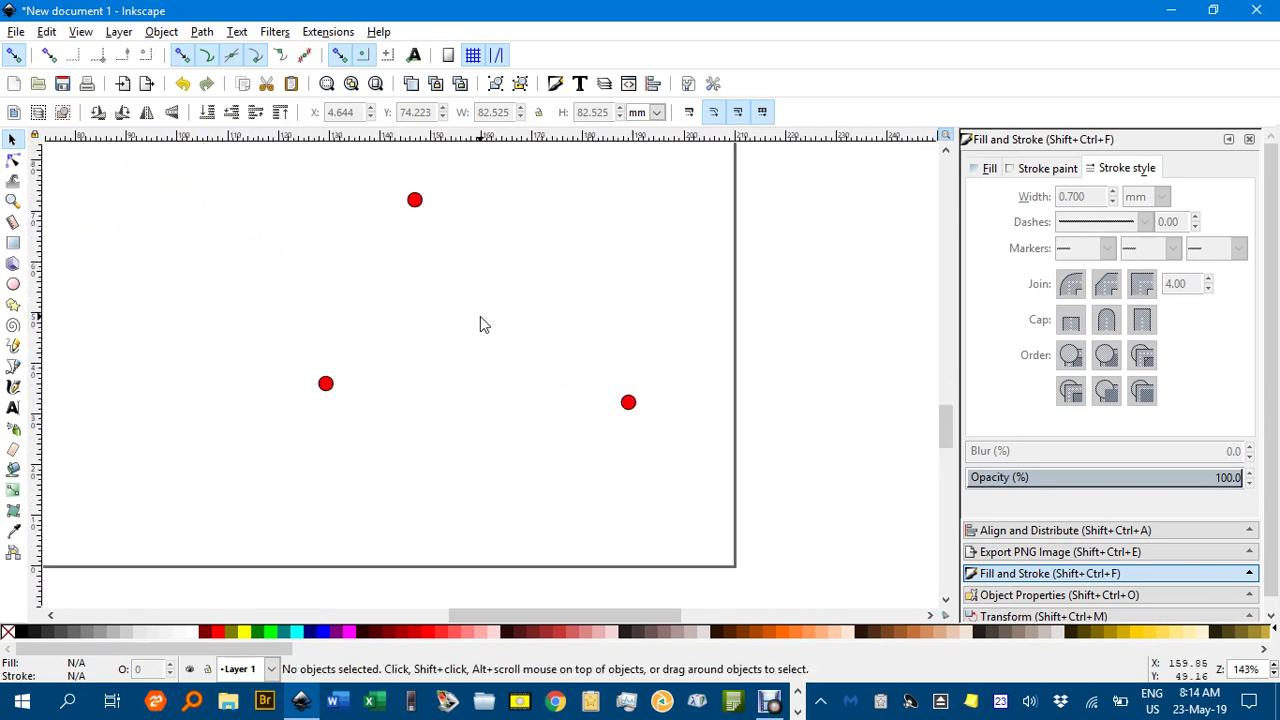
{"action": "scroll", "coordinate": [480, 335], "scroll_direction": "up", "scroll_amount": 1}
{"action": "key", "text": "b"}
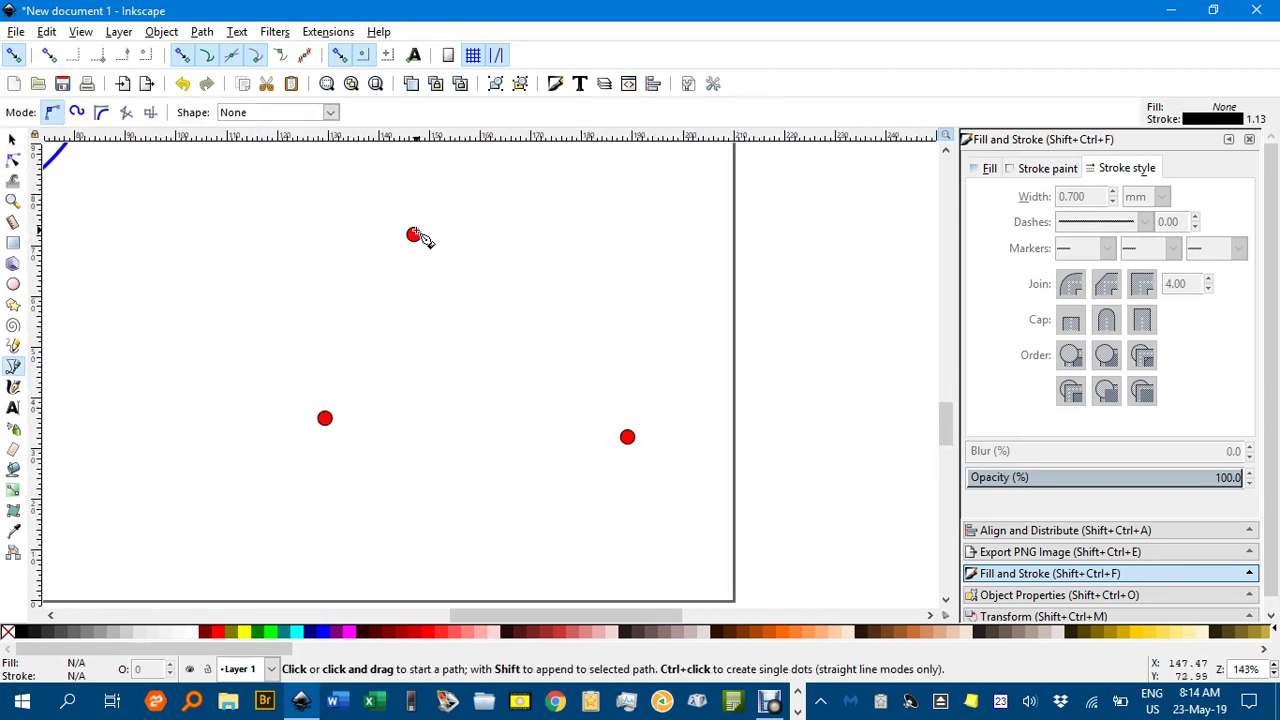
{"action": "left_click", "coordinate": [325, 419]}
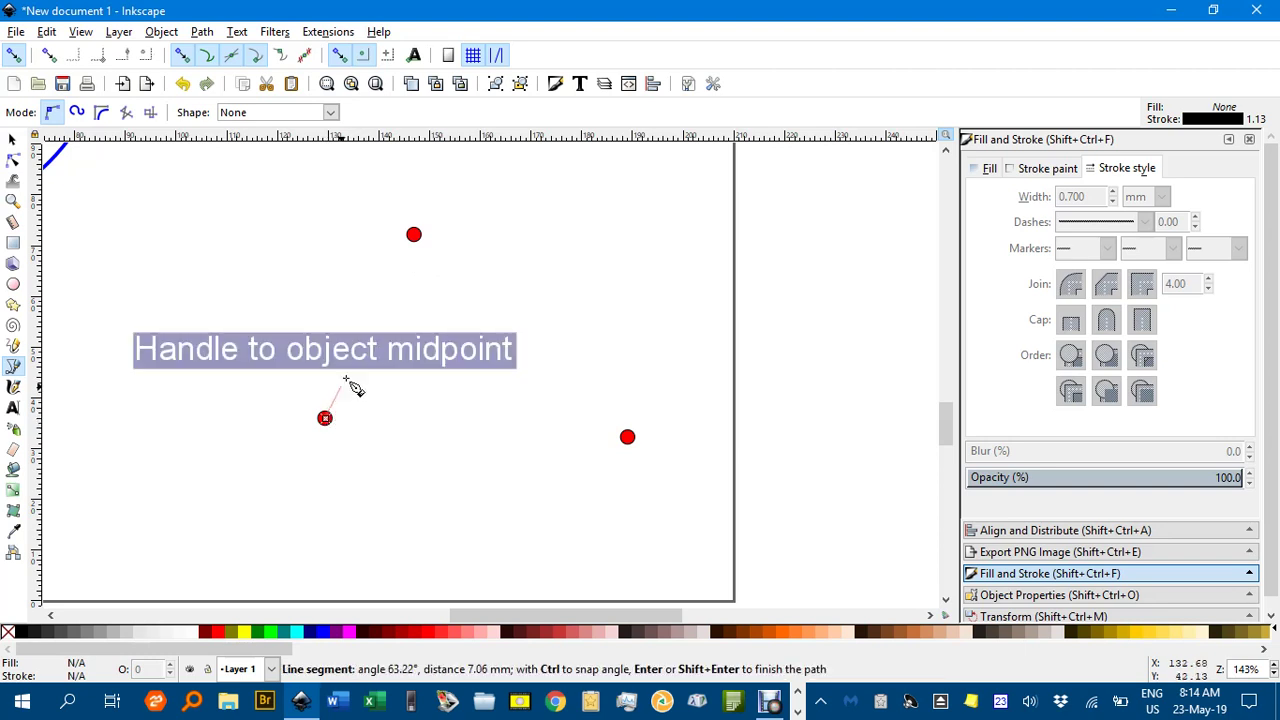
{"action": "double_click", "coordinate": [414, 235]}
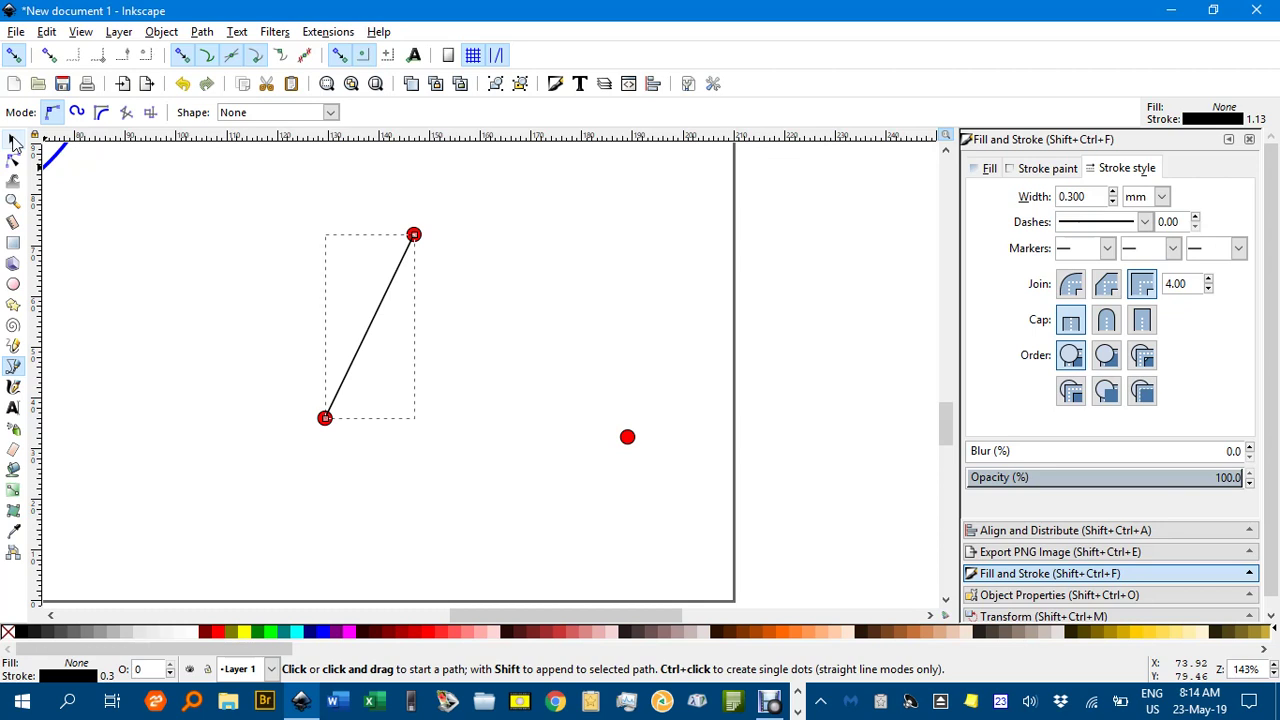
{"action": "left_click", "coordinate": [12, 140]}
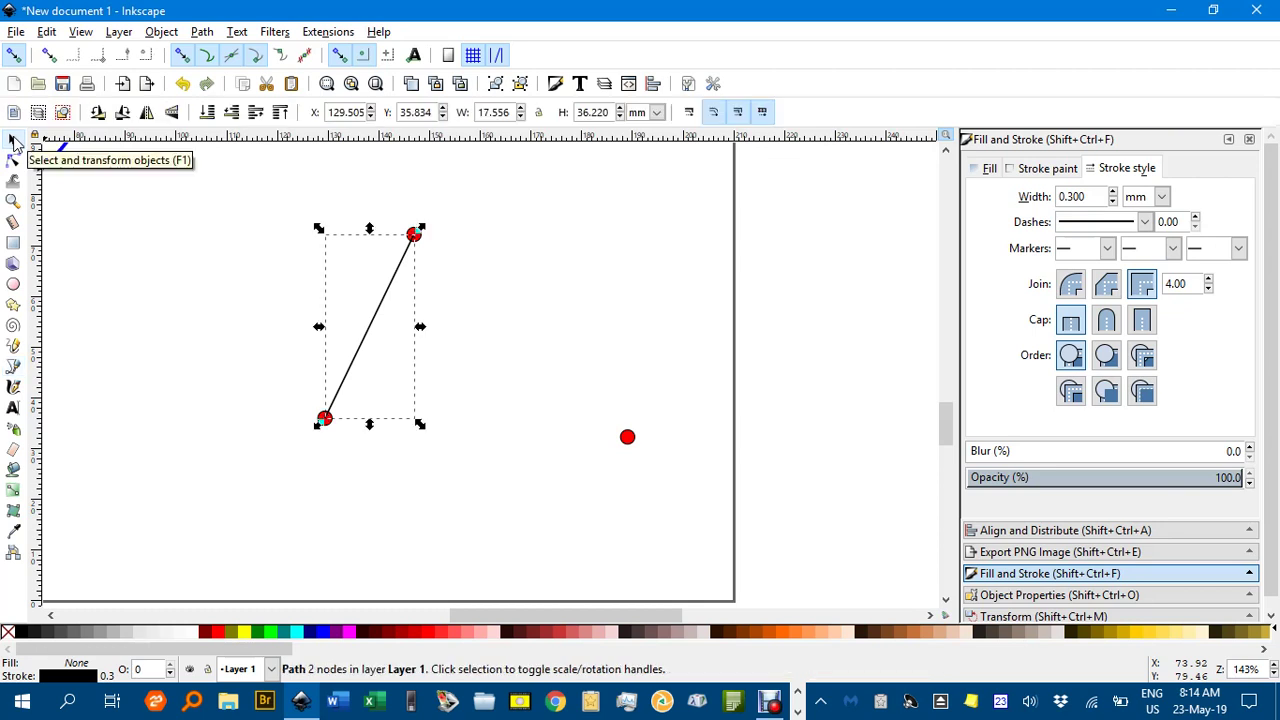
{"action": "left_click", "coordinate": [97, 113]}
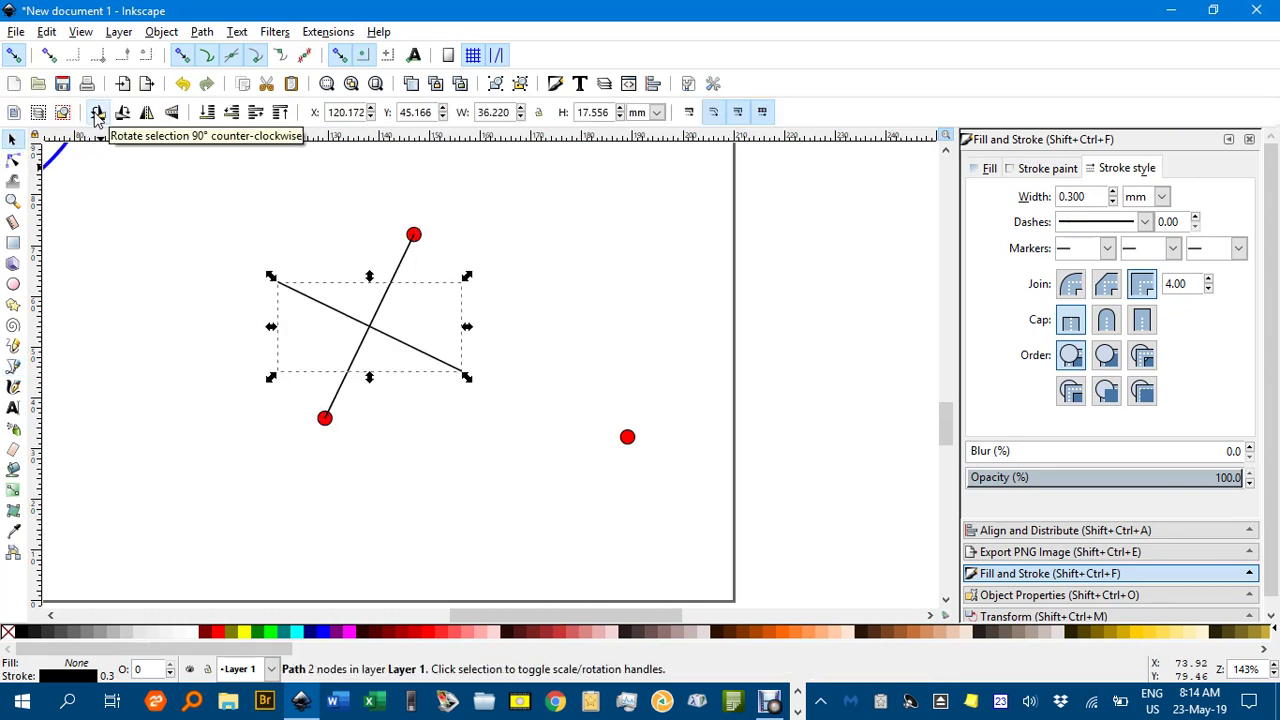
{"action": "left_click", "coordinate": [562, 291]}
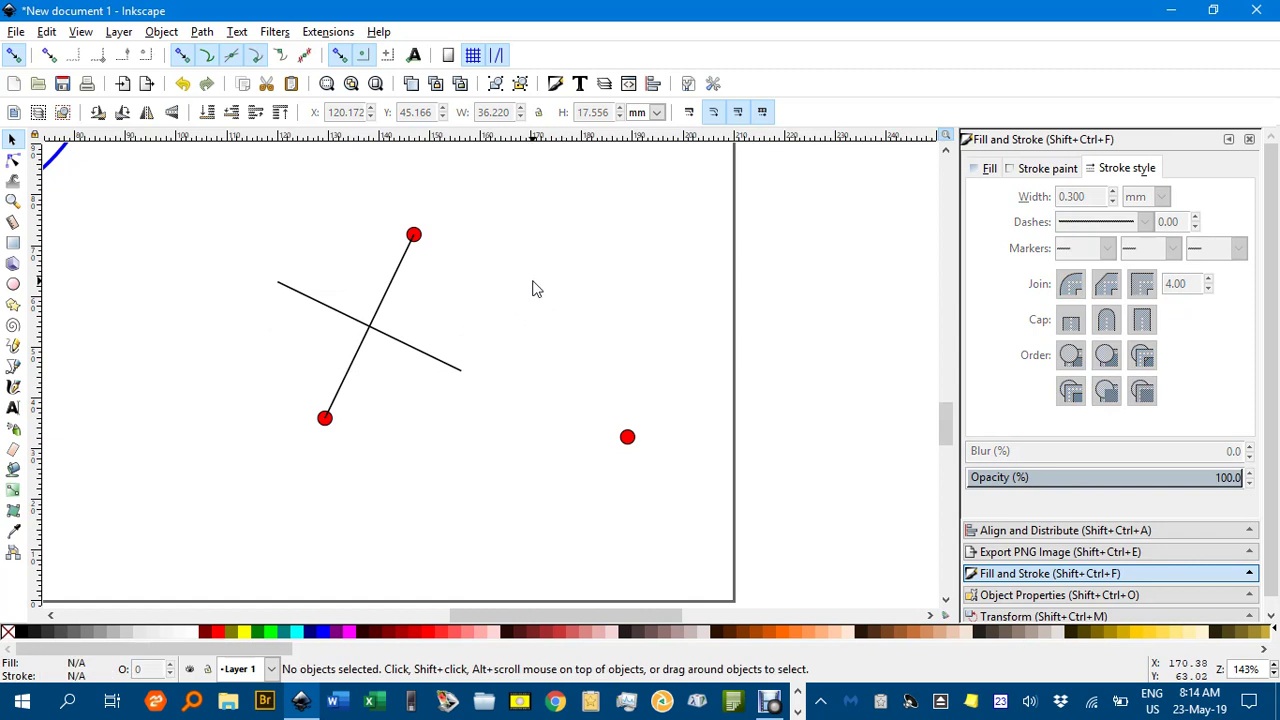
Draw the chord from the top red point to the right one and rotate it 90°
{"action": "key", "text": "b"}
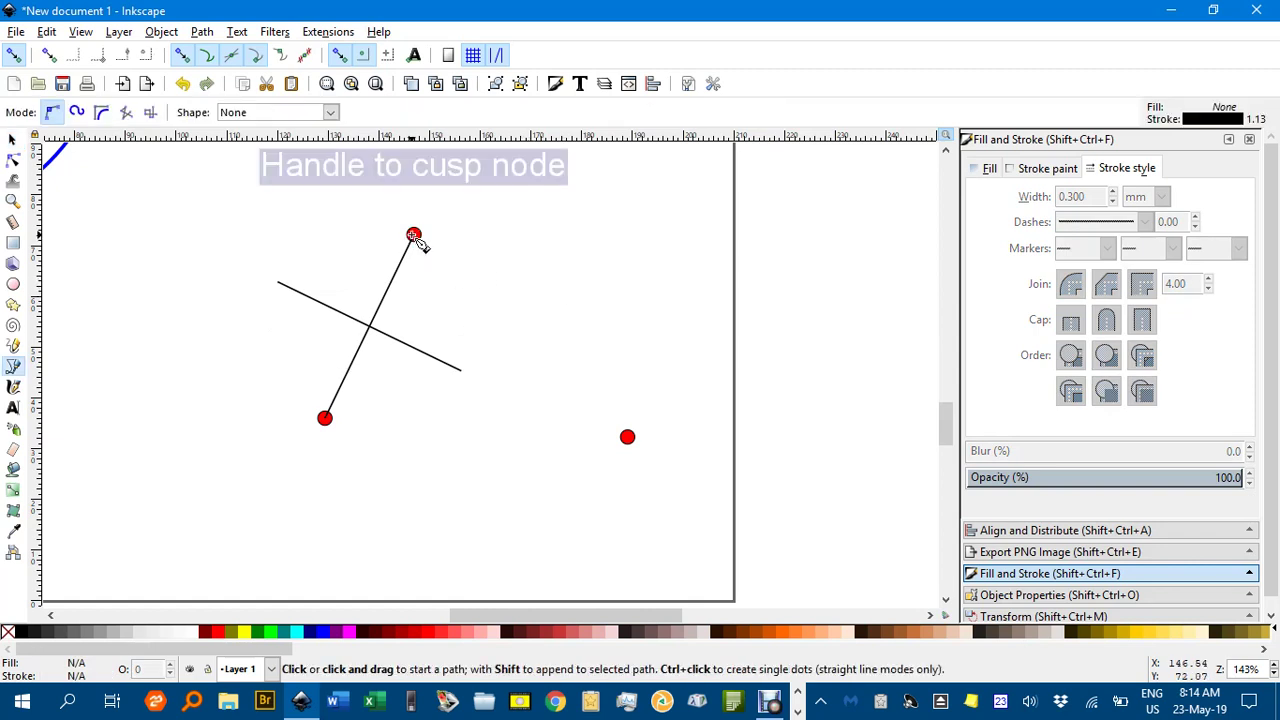
{"action": "left_click", "coordinate": [414, 236]}
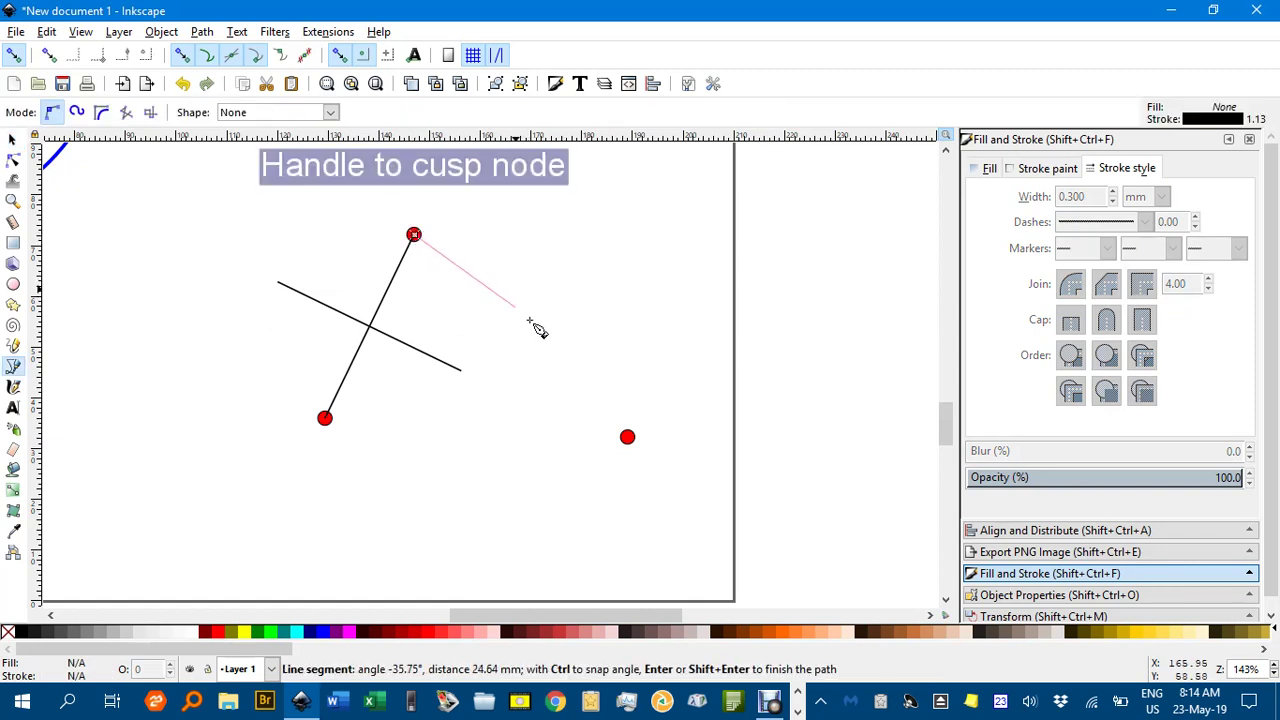
{"action": "left_click", "coordinate": [628, 438]}
{"action": "key", "text": "Return"}
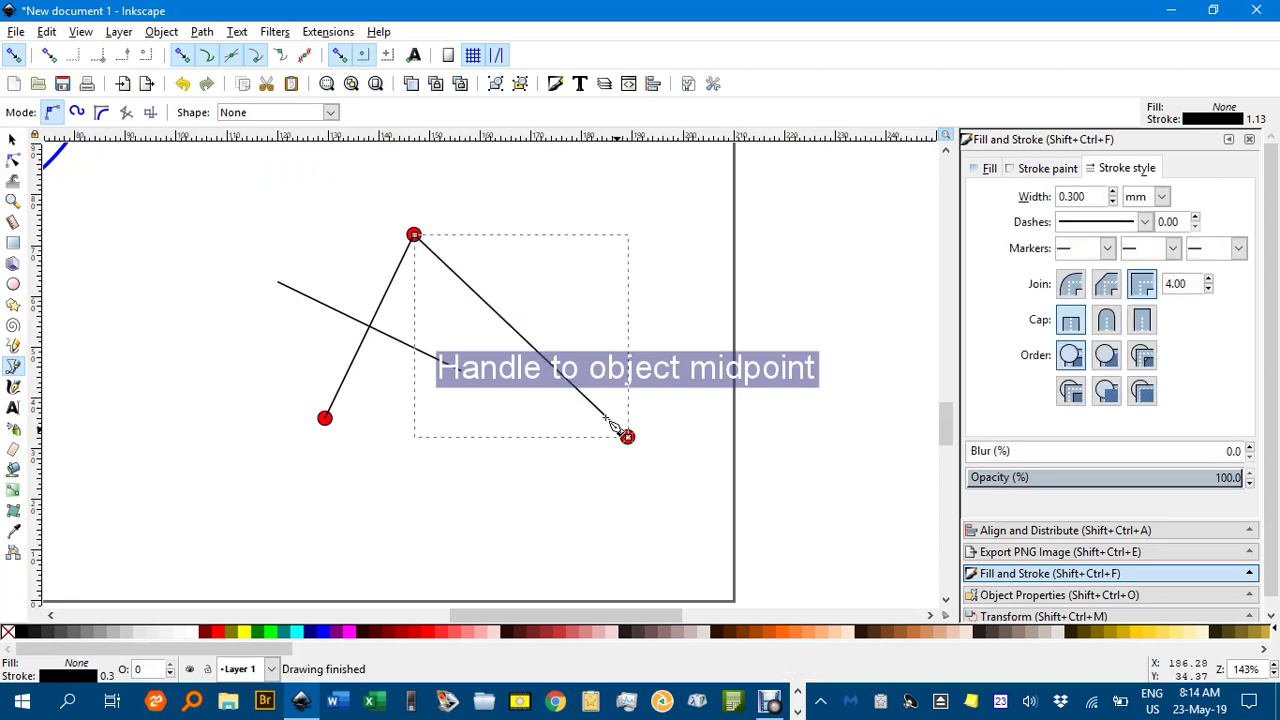
{"action": "left_click", "coordinate": [12, 141]}
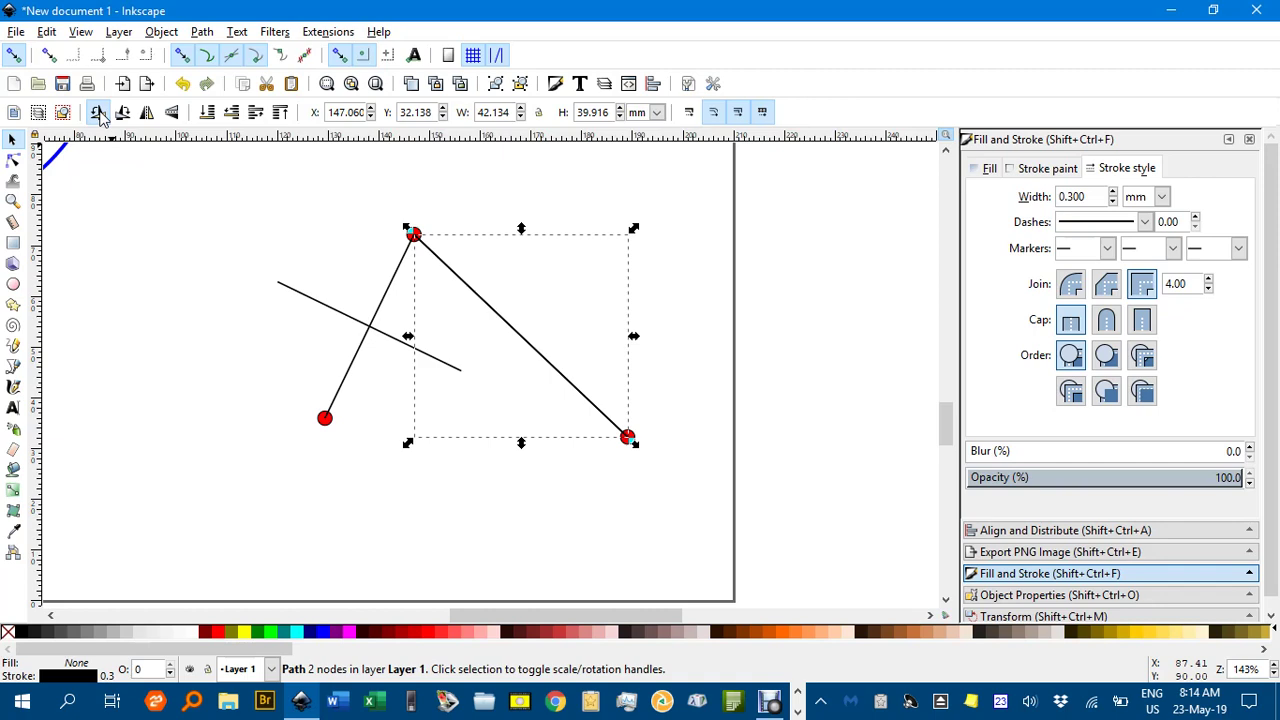
{"action": "left_click", "coordinate": [98, 113]}
Enlarge the slanted left perpendicular and slightly shrink the X-shaped right one so they intersect
{"action": "left_click_drag", "start_coordinate": [503, 366], "coordinate": [476, 287]}
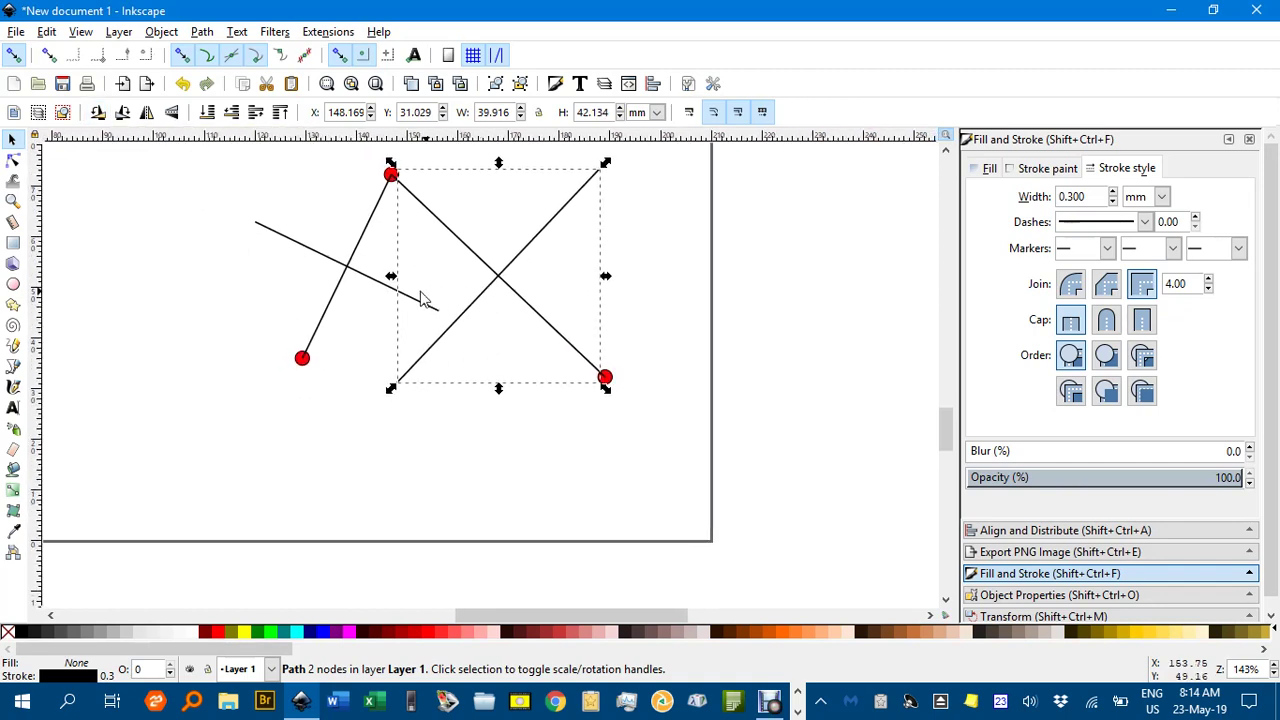
{"action": "left_click", "coordinate": [367, 284]}
{"action": "left_click_drag", "start_coordinate": [448, 320], "coordinate": [504, 369]}
{"action": "left_click", "coordinate": [426, 371]}
{"action": "left_click", "coordinate": [424, 364]}
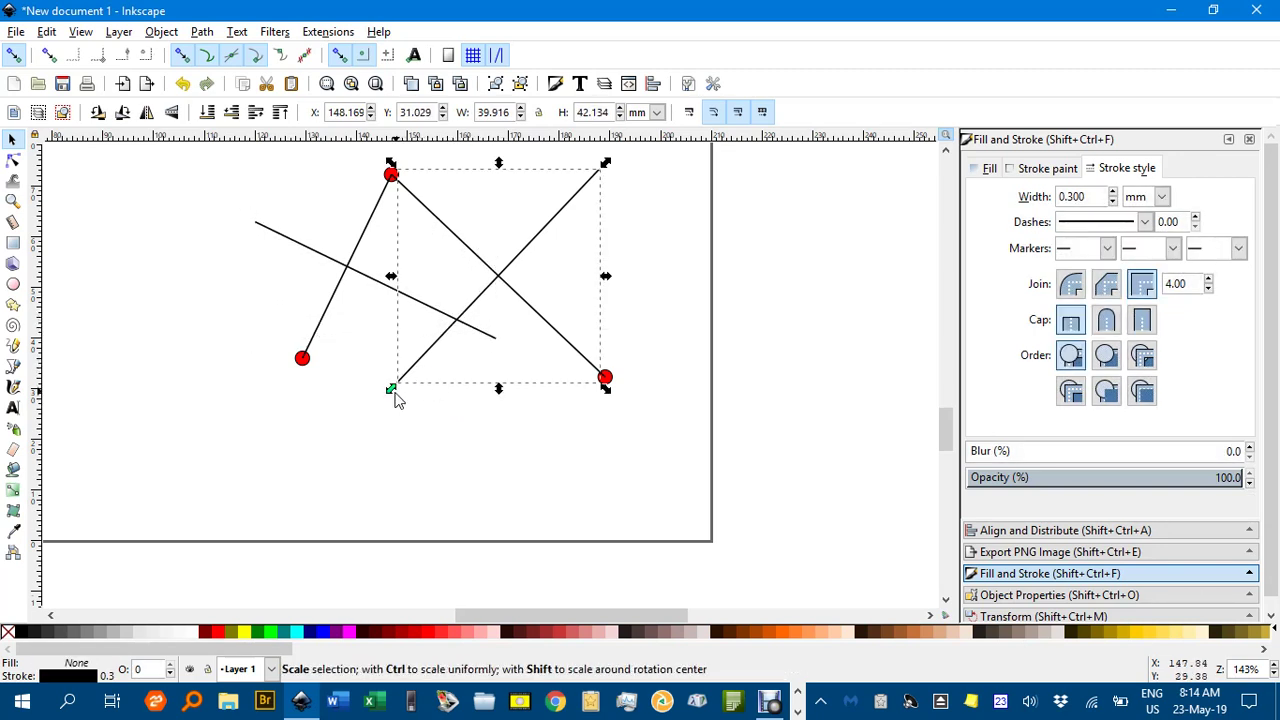
{"action": "left_click_drag", "start_coordinate": [392, 390], "coordinate": [417, 368]}
{"action": "left_click", "coordinate": [494, 386]}
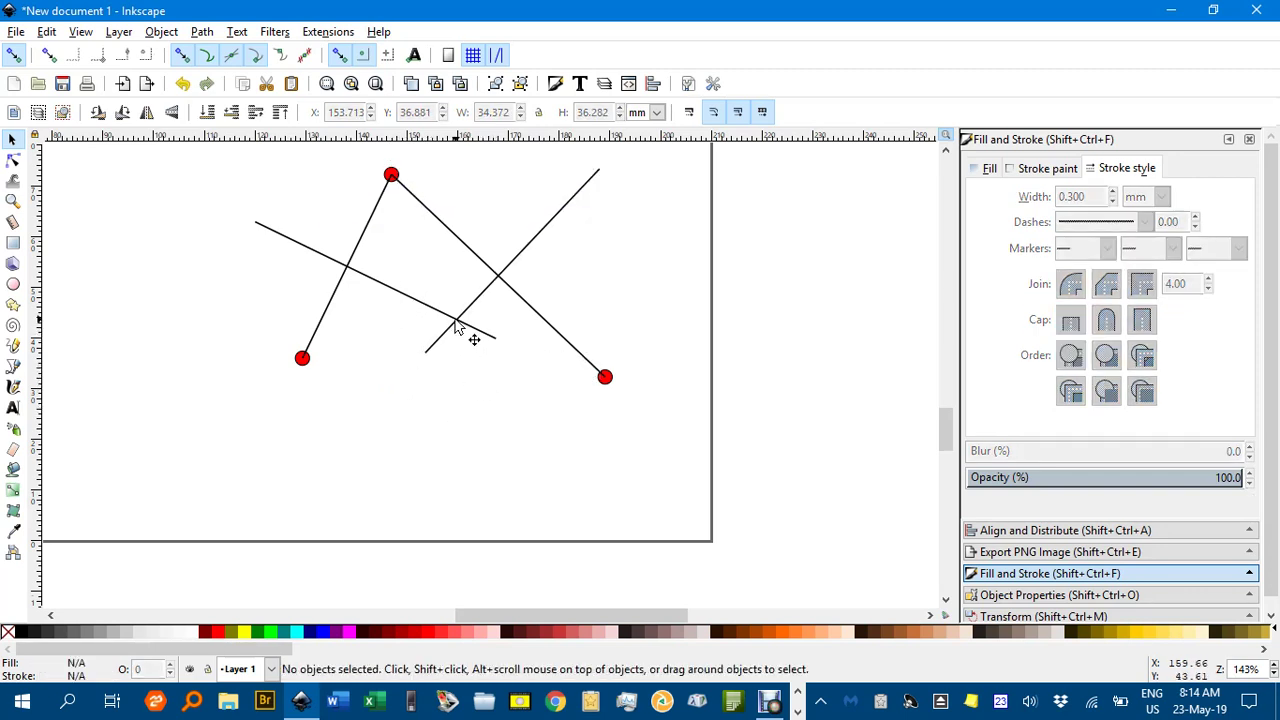
{"action": "scroll", "coordinate": [314, 373], "scroll_direction": "up", "scroll_amount": 2, "text": "ctrl"}
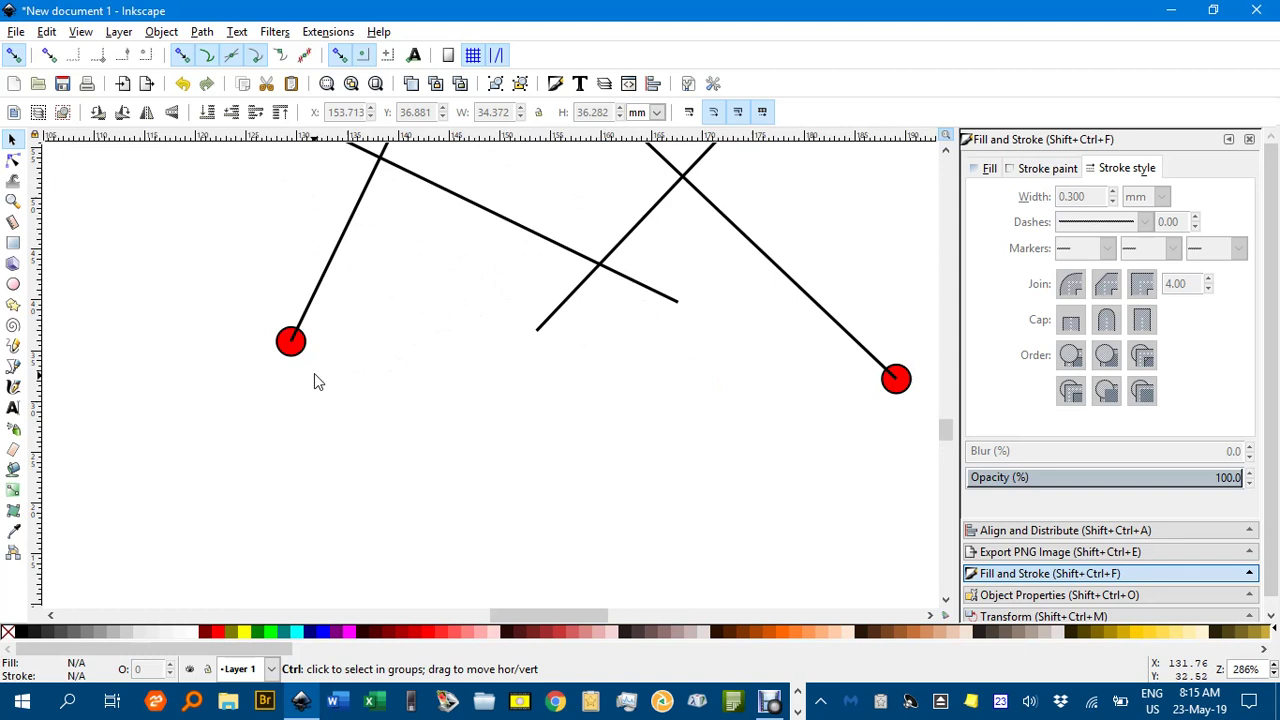
Copy the left red point, snap it onto the perpendiculars' intersection, and colour it fuchsia
{"action": "left_click", "coordinate": [303, 357]}
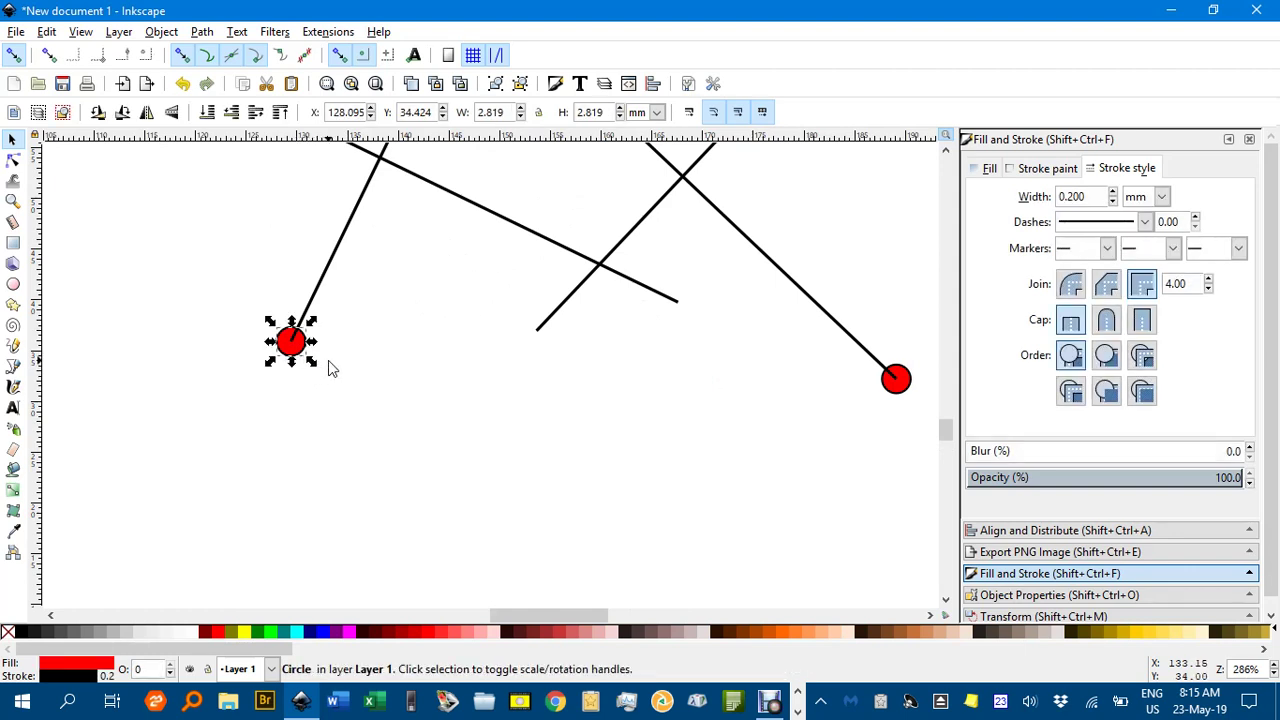
{"action": "key", "text": "ctrl+v"}
{"action": "left_click_drag", "start_coordinate": [600, 348], "coordinate": [603, 264]}
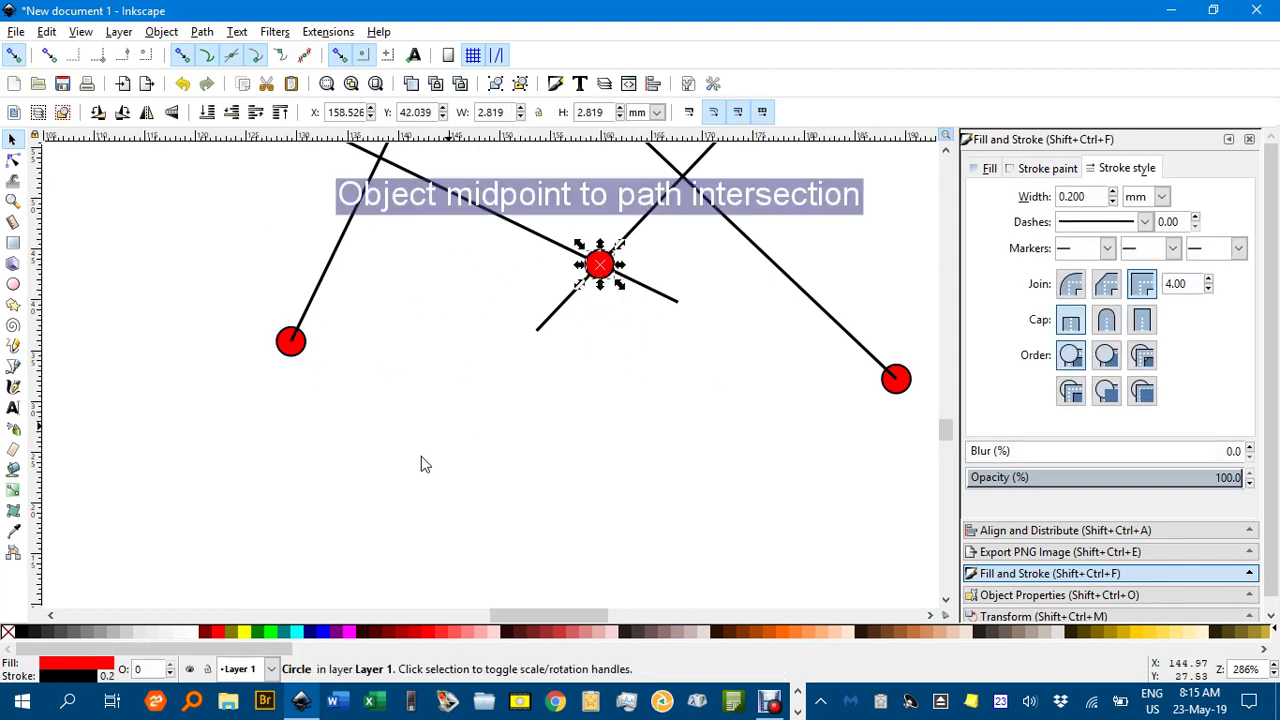
{"action": "left_click", "coordinate": [351, 633]}
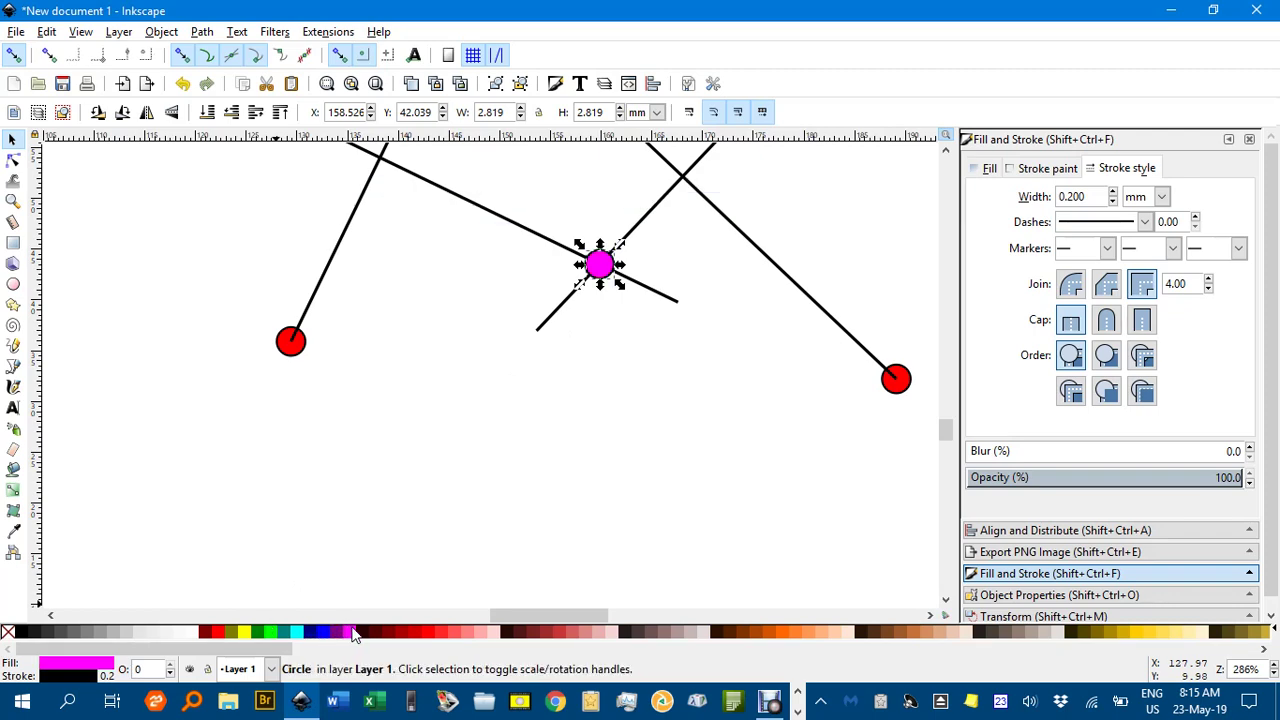
{"action": "left_click", "coordinate": [473, 531]}
{"action": "scroll", "coordinate": [517, 500], "scroll_direction": "down", "scroll_amount": 2}
{"action": "left_click_drag", "start_coordinate": [481, 474], "coordinate": [434, 471]}
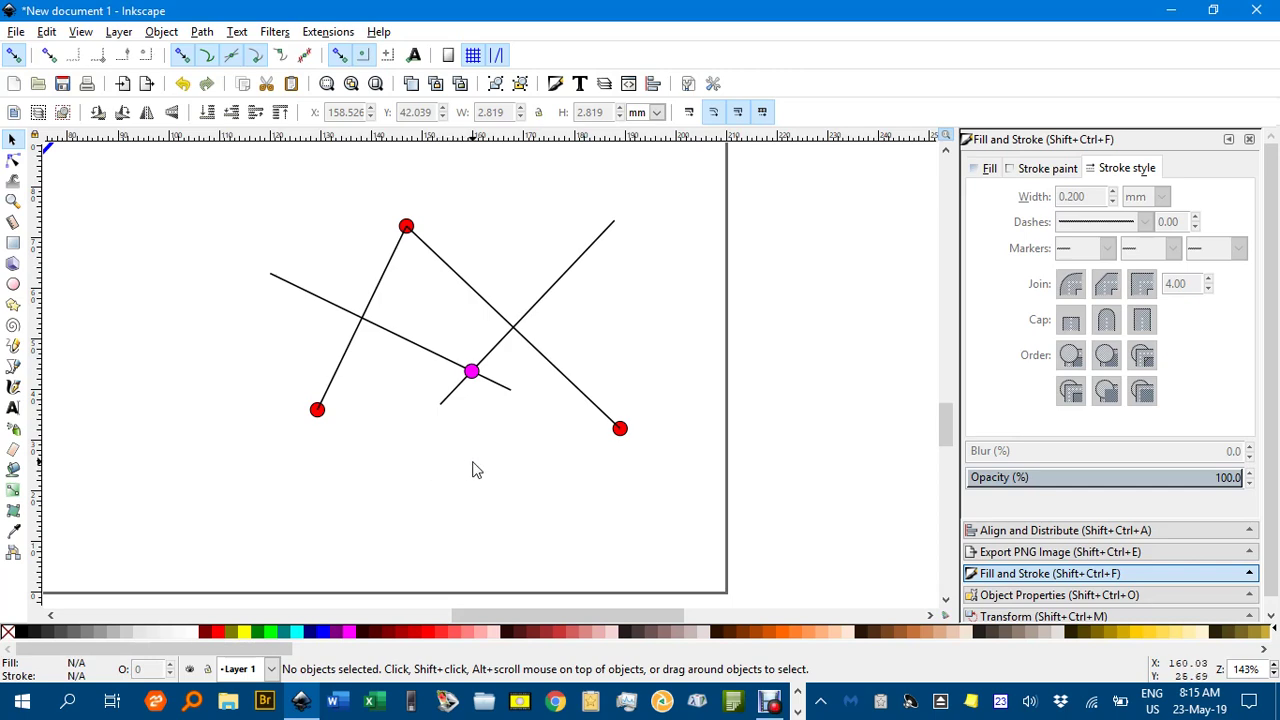
Draw a red straight line from the magenta centre point to the top red point
{"action": "key", "text": "b"}
{"action": "scroll", "coordinate": [480, 386], "scroll_direction": "up", "scroll_amount": 2}
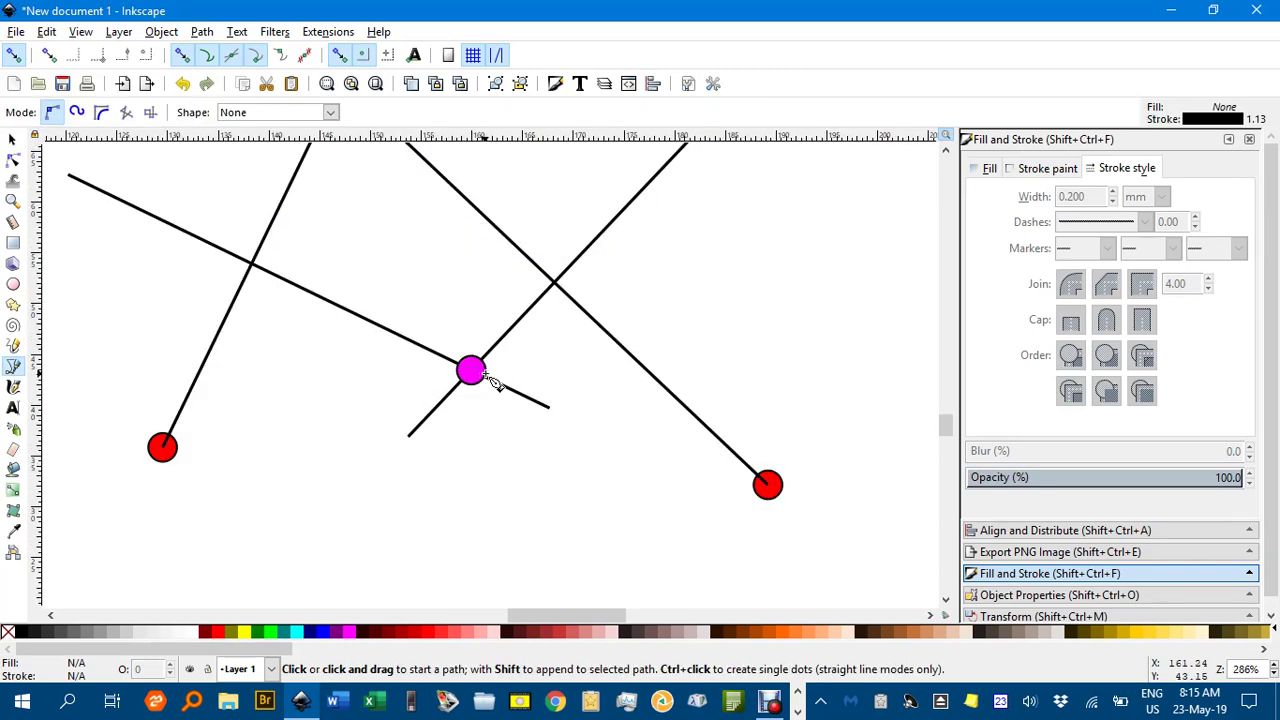
{"action": "left_click_drag", "start_coordinate": [487, 376], "coordinate": [488, 462]}
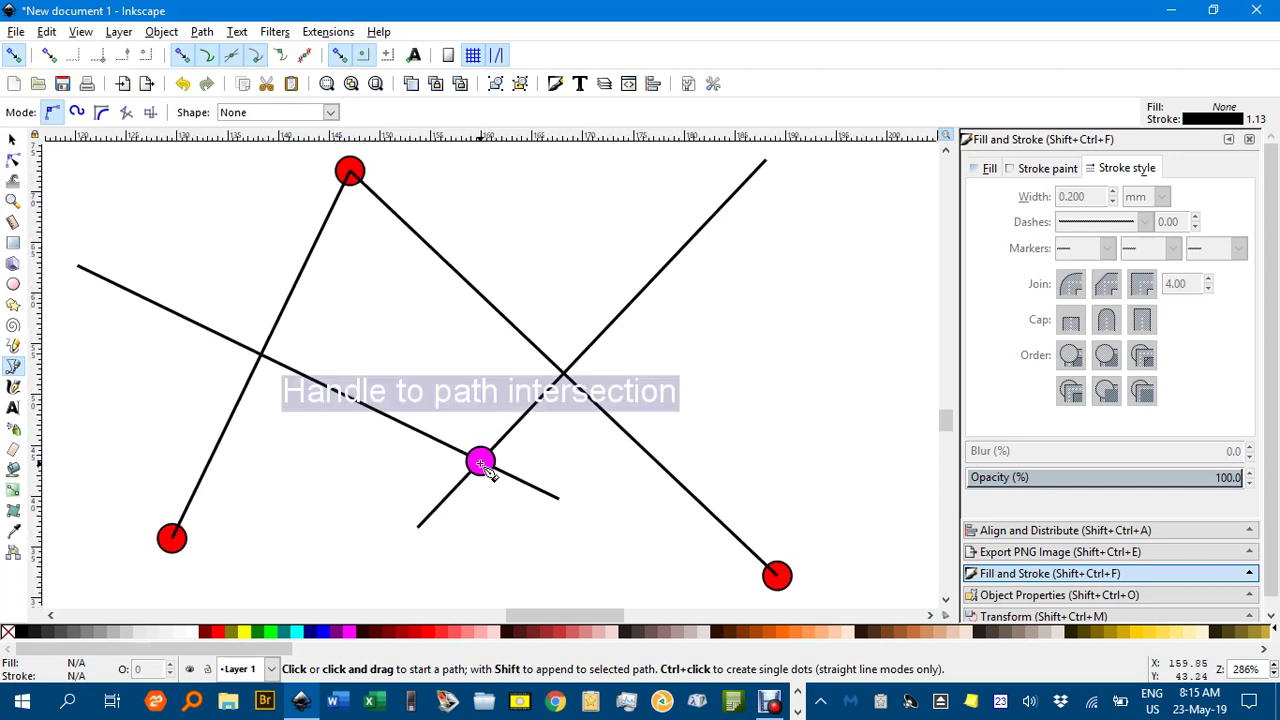
{"action": "left_click", "coordinate": [481, 463]}
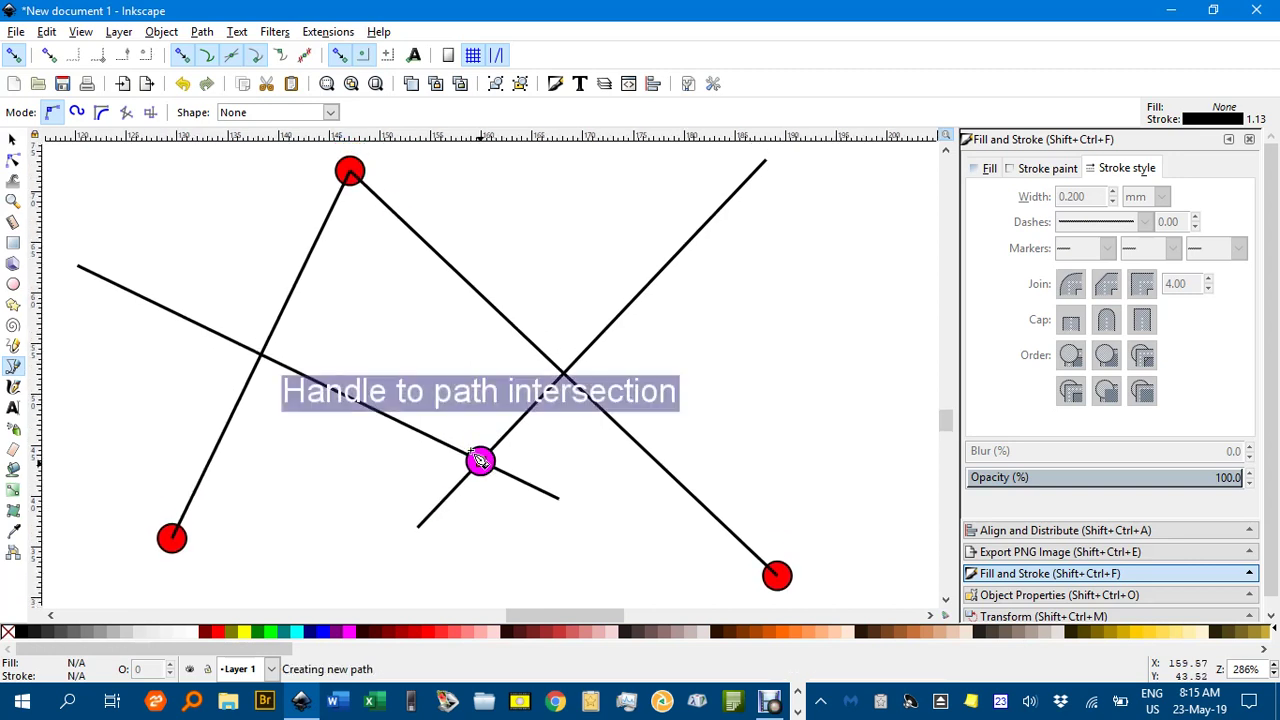
{"action": "double_click", "coordinate": [349, 173]}
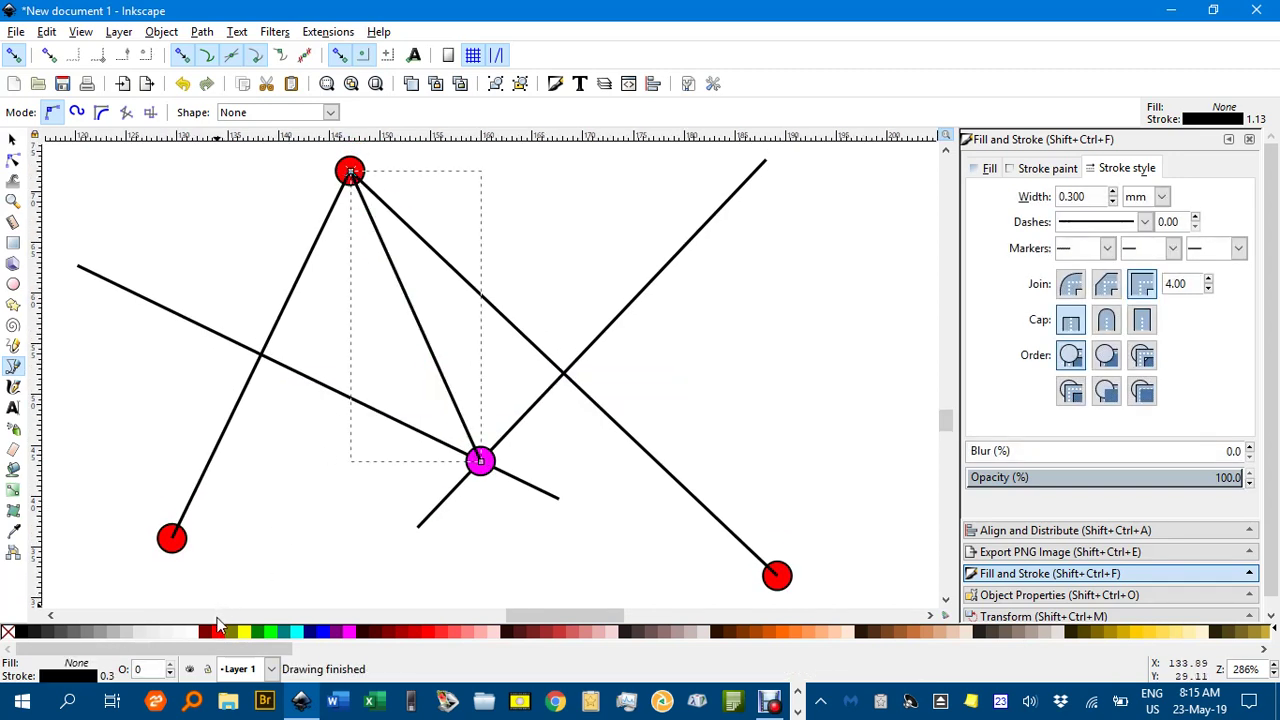
{"action": "left_click", "coordinate": [219, 633], "text": "shift"}
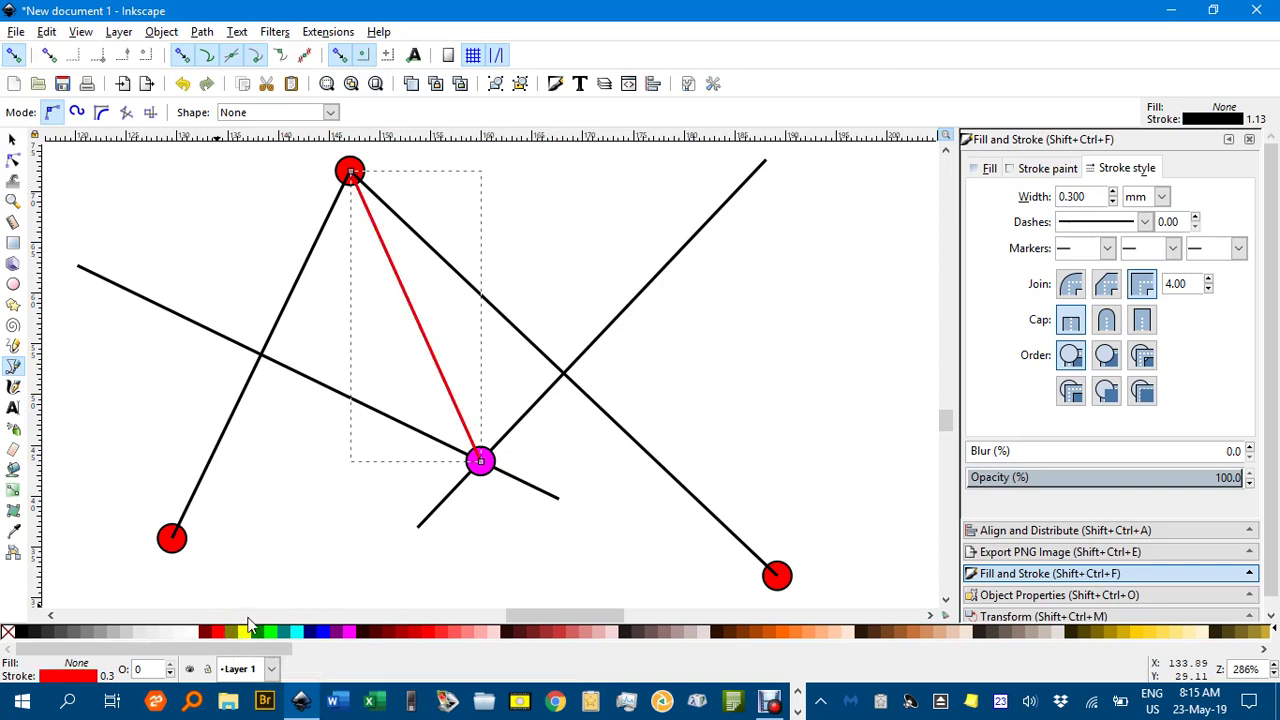
Move the red line down so it continues past the magenta centre
{"action": "left_click", "coordinate": [12, 140]}
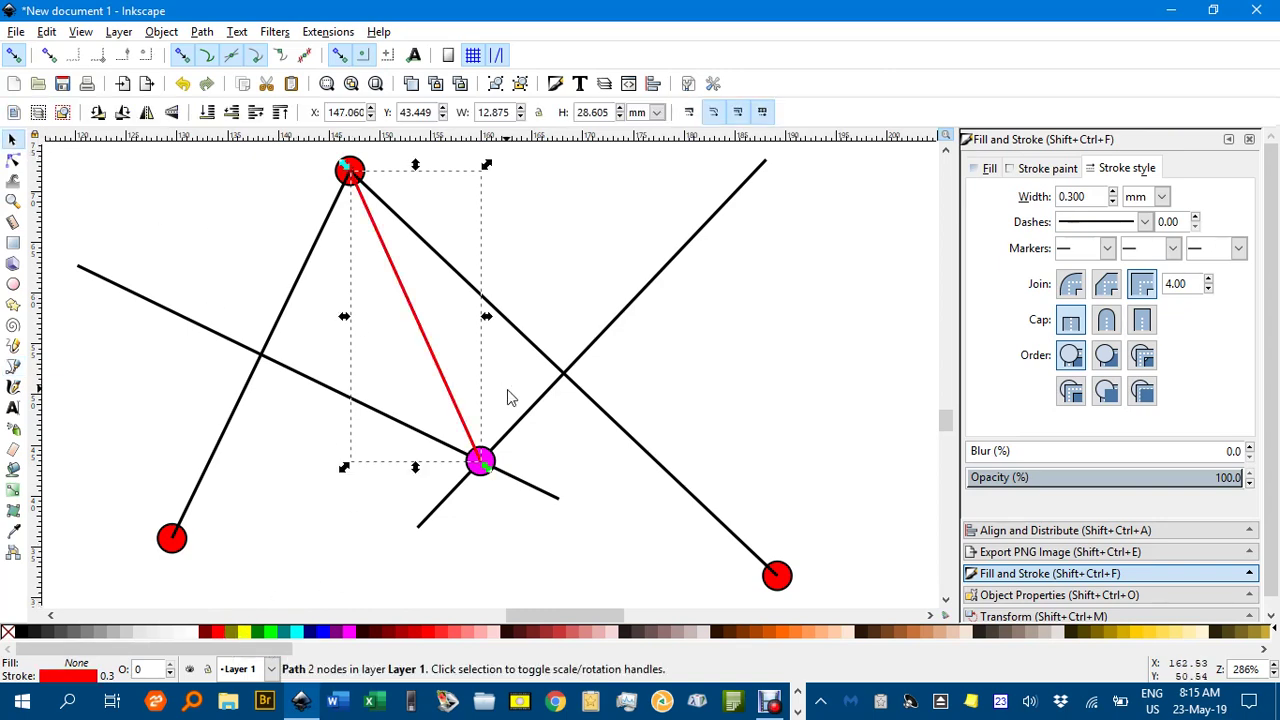
{"action": "scroll", "coordinate": [507, 389], "scroll_direction": "down", "scroll_amount": 2, "text": "ctrl"}
{"action": "scroll", "coordinate": [470, 320], "scroll_direction": "down", "scroll_amount": 3}
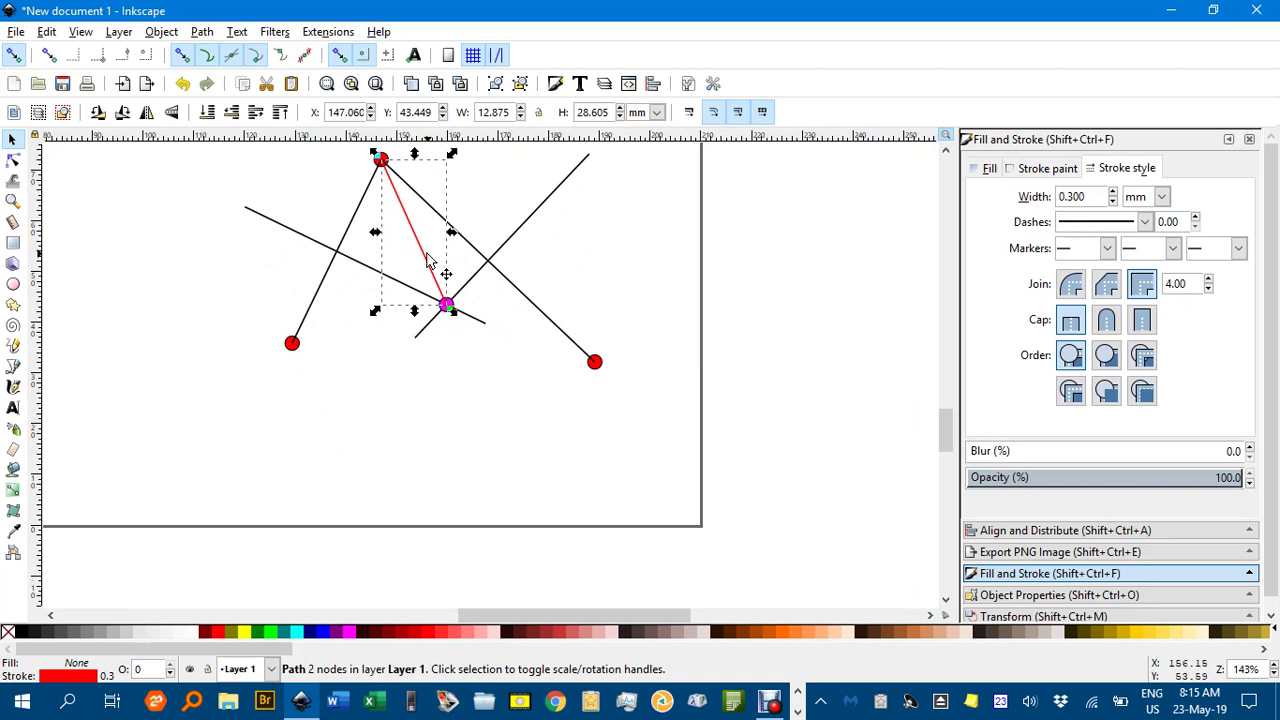
{"action": "left_click_drag", "start_coordinate": [438, 270], "coordinate": [493, 398]}
{"action": "left_click", "coordinate": [578, 442]}
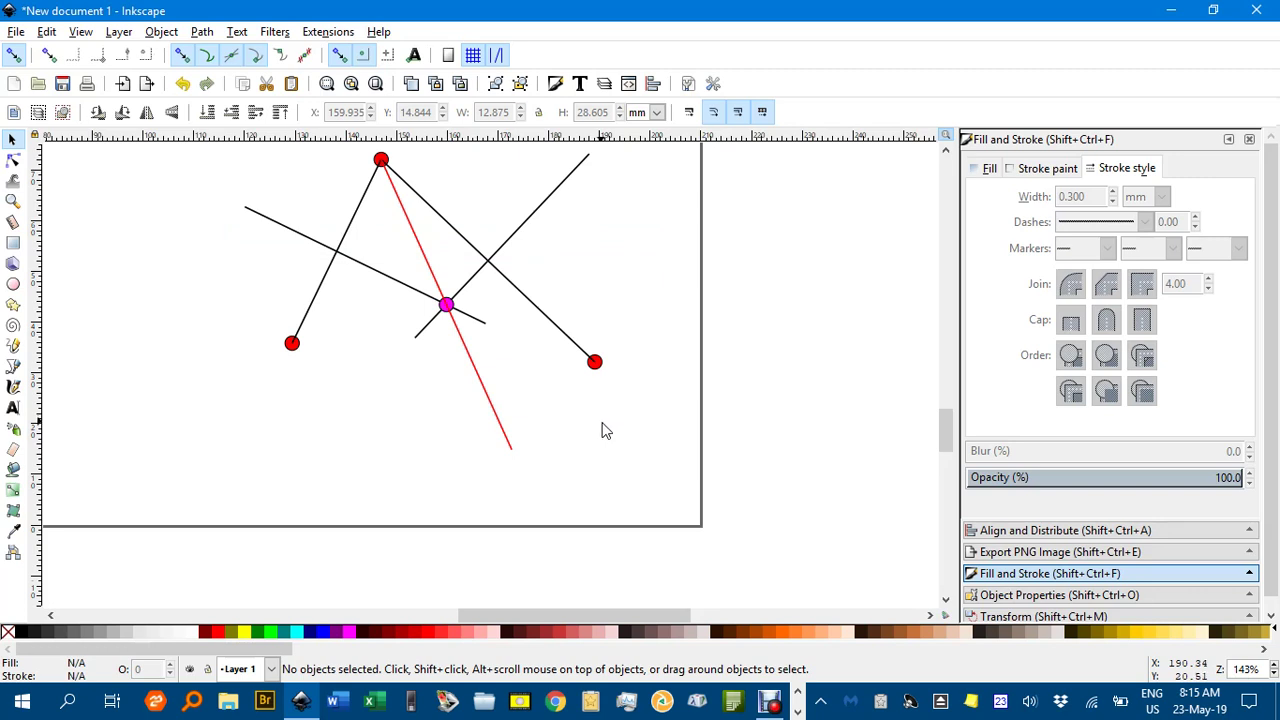
{"action": "scroll", "coordinate": [605, 430], "scroll_direction": "up", "scroll_amount": 2}
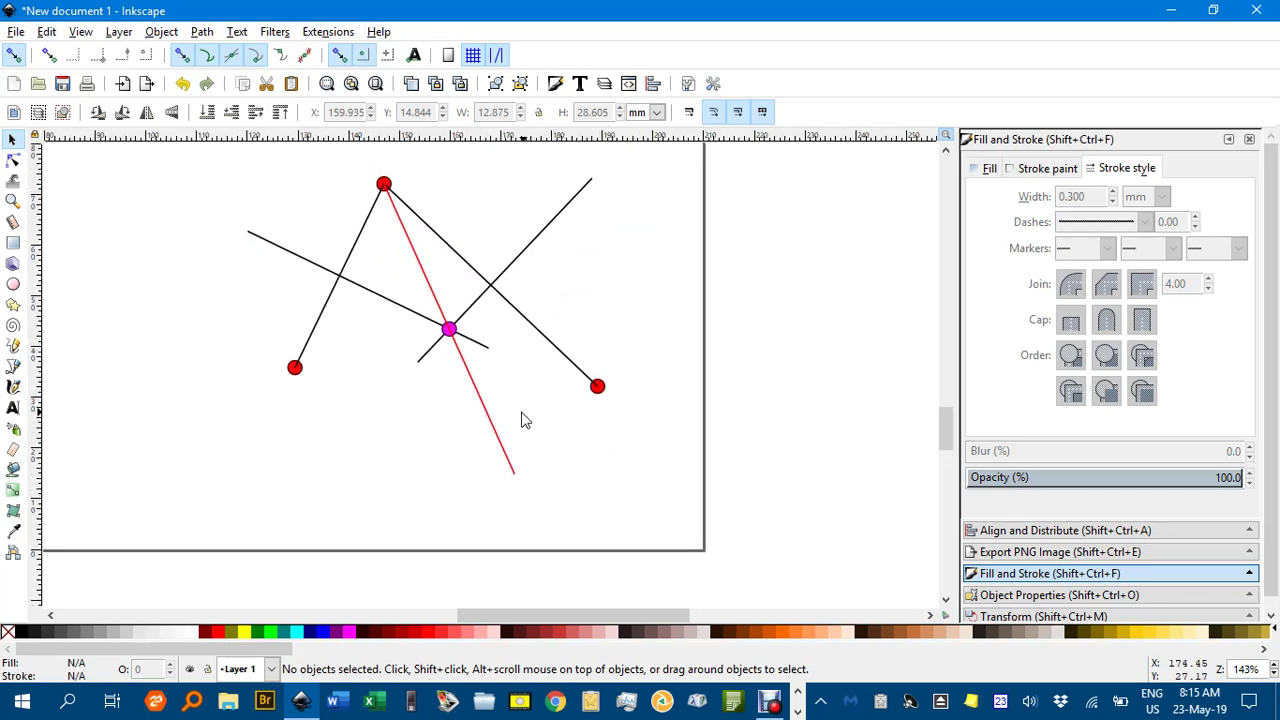
Draw a circle about 62.7 mm across around the magenta centre, snapped to all three red points
{"action": "key", "text": "e"}
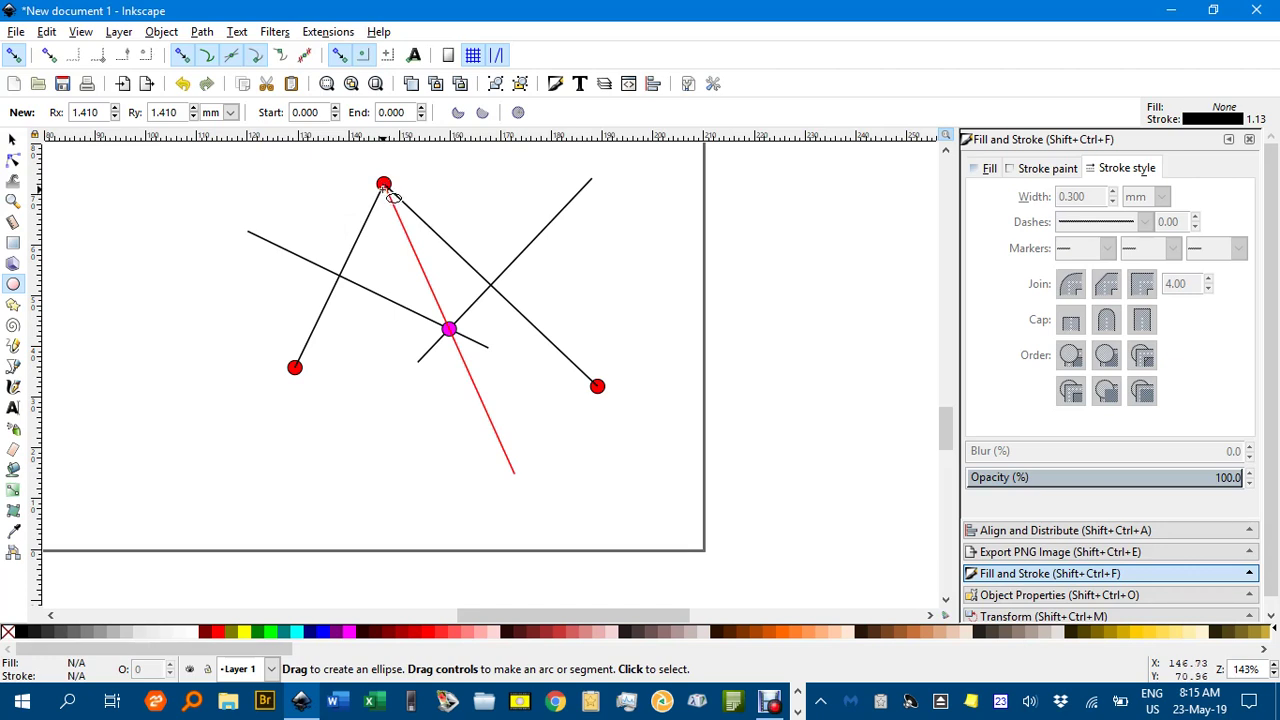
{"action": "left_click_drag", "start_coordinate": [384, 186], "coordinate": [520, 478]}
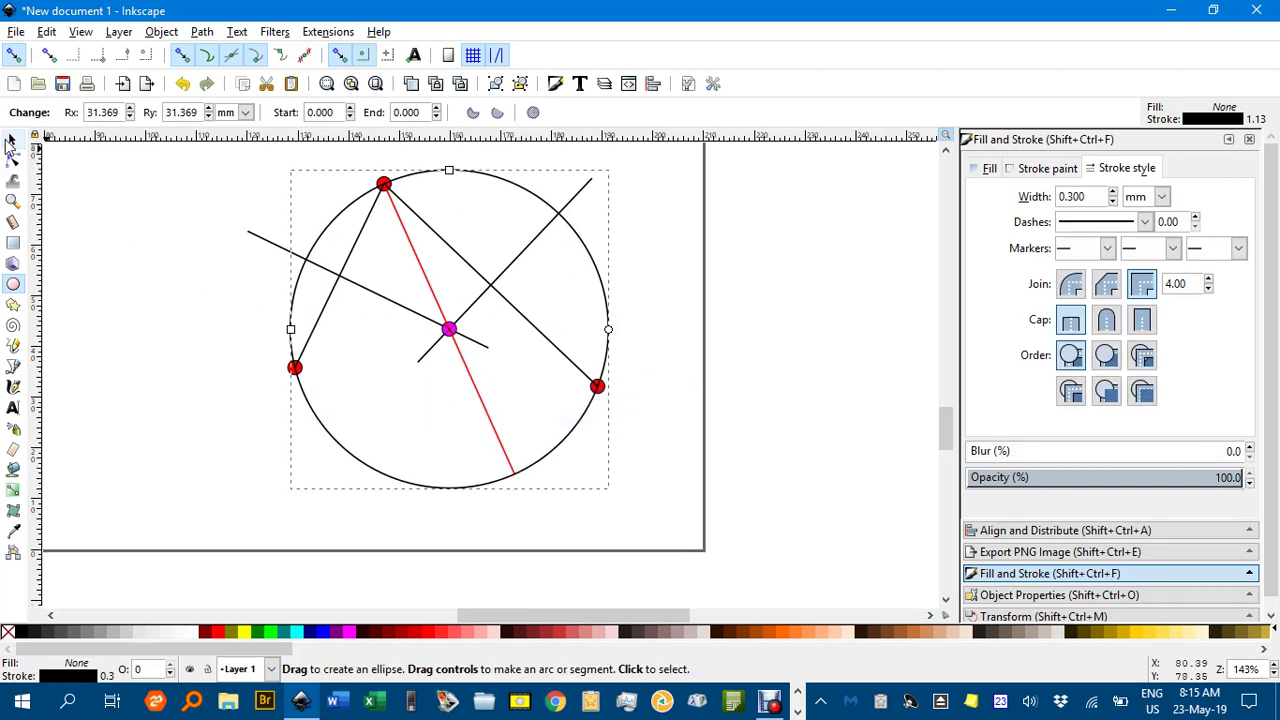
{"action": "left_click", "coordinate": [12, 139]}
{"action": "left_click", "coordinate": [411, 294]}
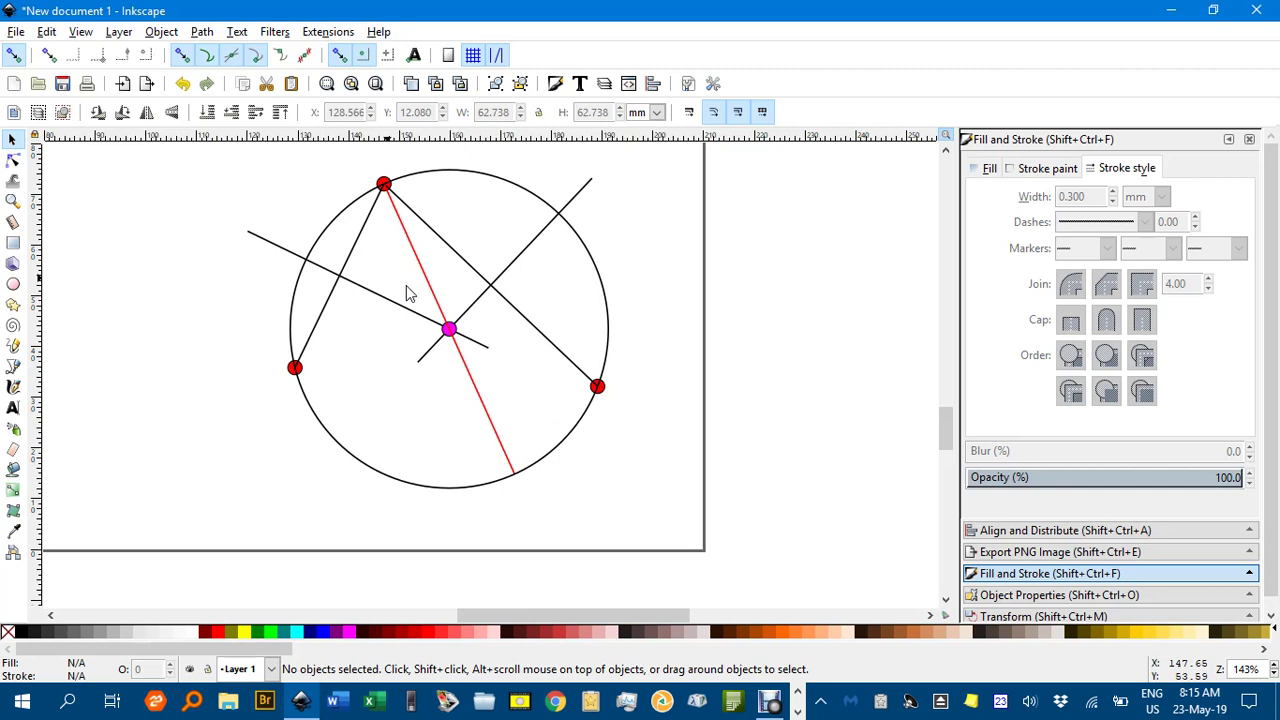
Give the three-point circle a red stroke with 0.700 mm width
{"action": "left_click", "coordinate": [592, 262]}
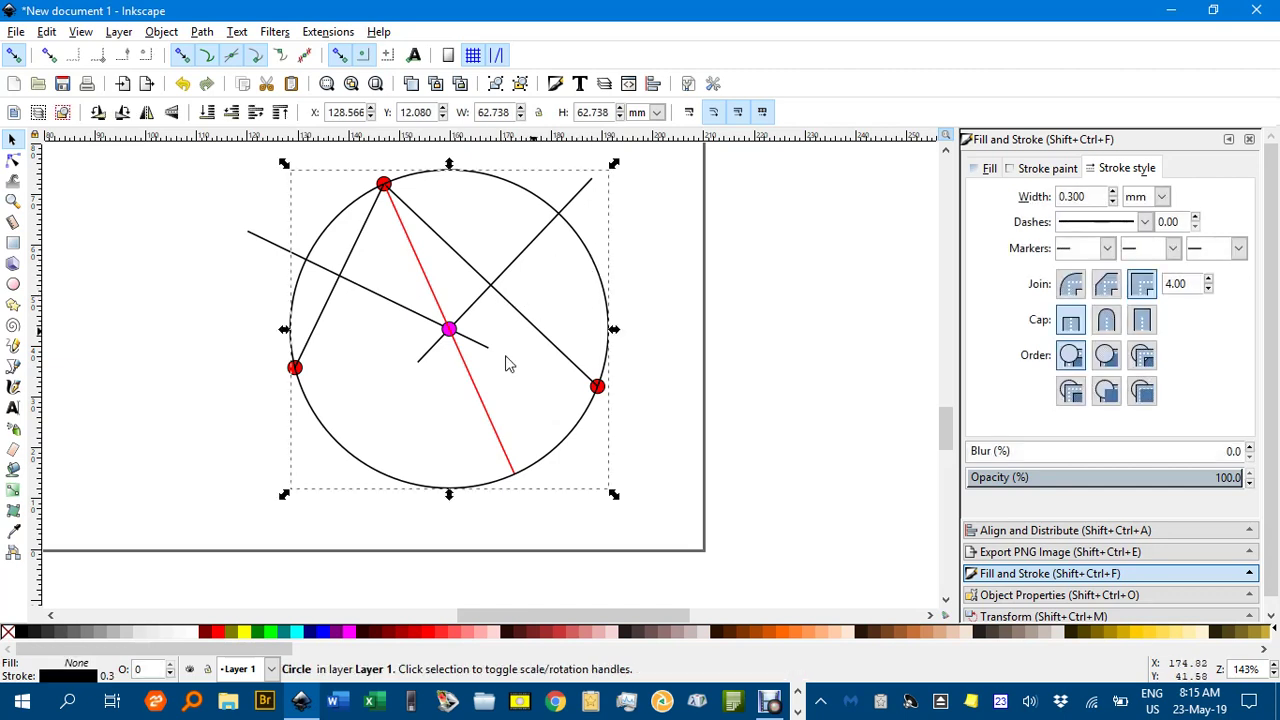
{"action": "left_click", "coordinate": [217, 633], "text": "shift"}
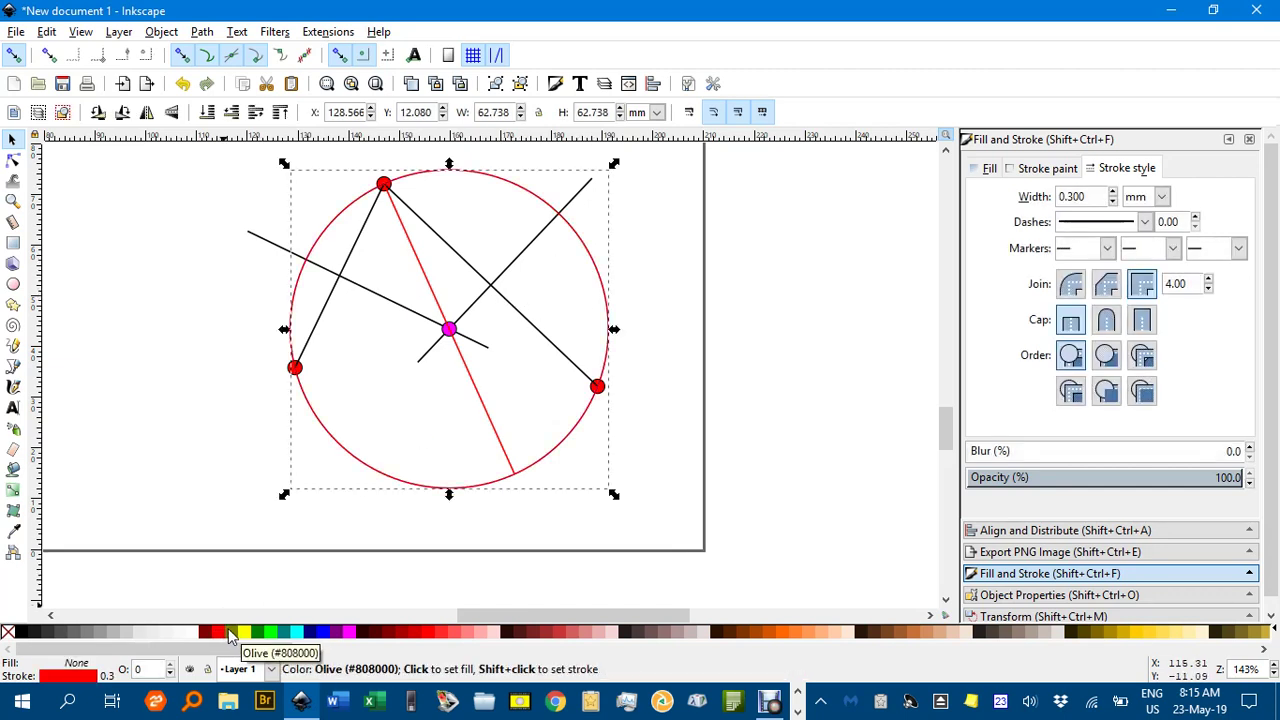
{"action": "left_click", "coordinate": [1113, 192]}
{"action": "left_click", "coordinate": [1113, 192]}
{"action": "left_click", "coordinate": [1113, 192]}
{"action": "left_click", "coordinate": [1113, 192]}
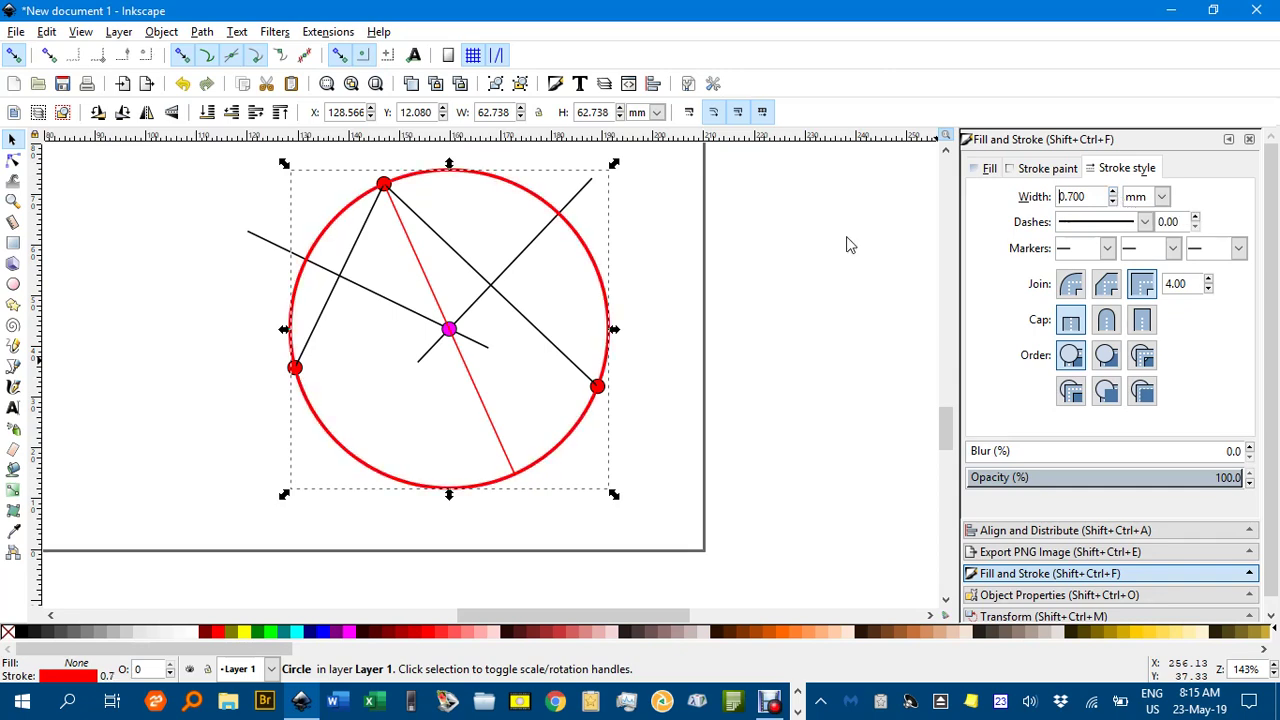
{"action": "left_click", "coordinate": [697, 298]}
{"action": "scroll", "coordinate": [694, 300], "scroll_direction": "down", "scroll_amount": 2}
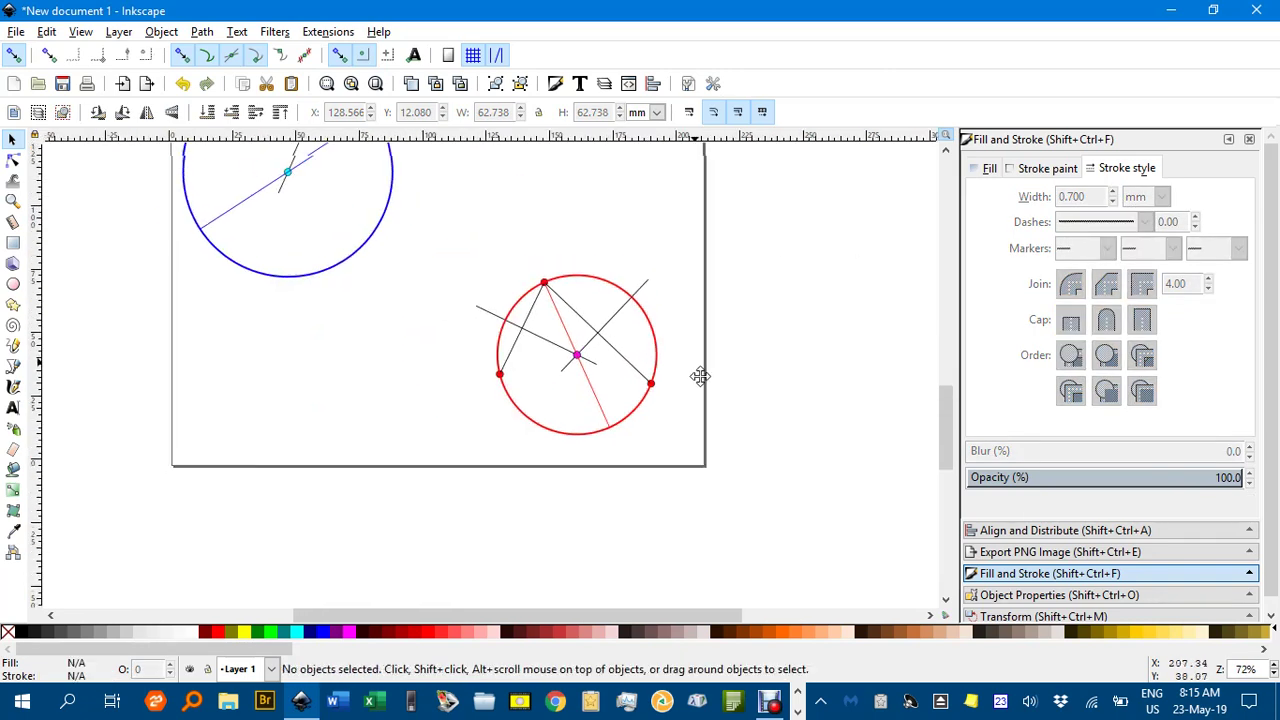